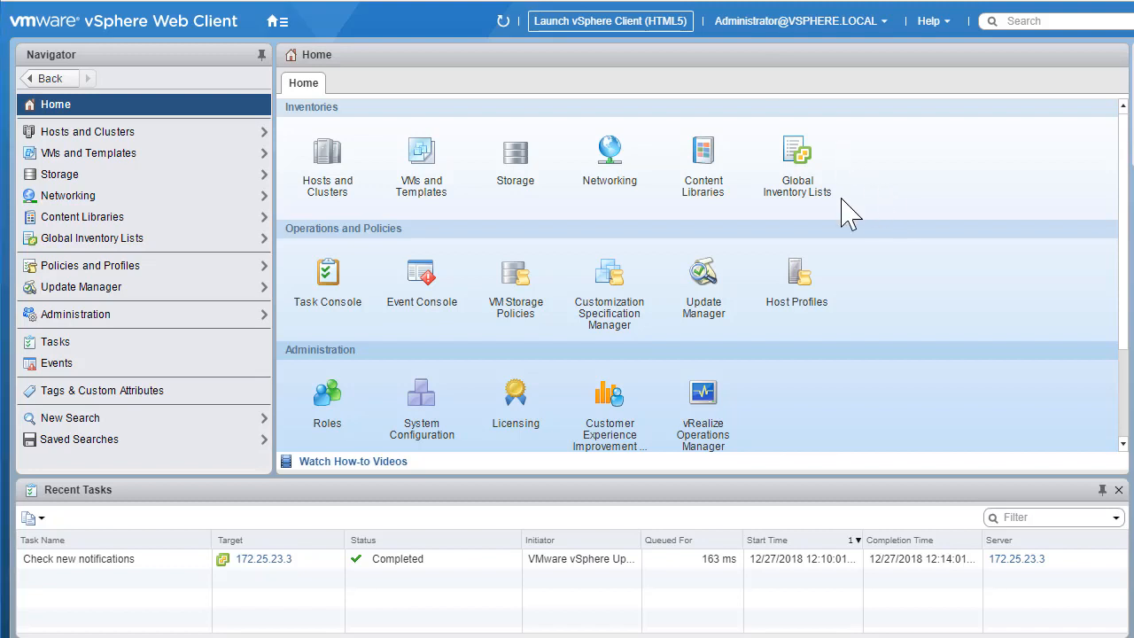
# - Open the vApps list in the Global Inventory Lists to check the existing vApps
pyautogui.click(802, 216)
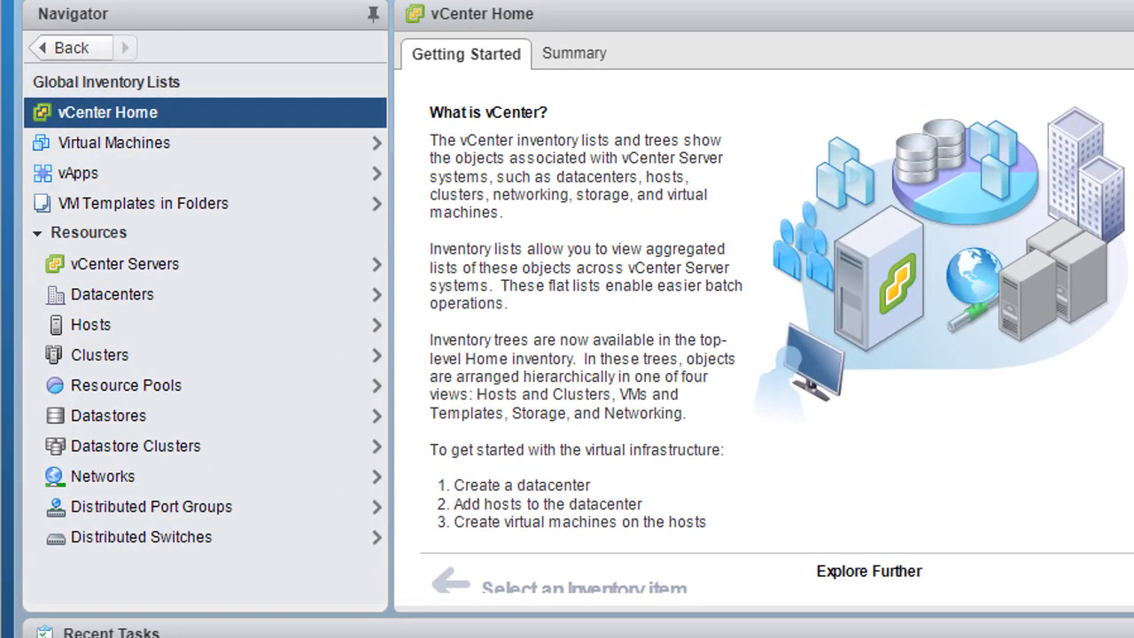
pyautogui.click(76, 173)
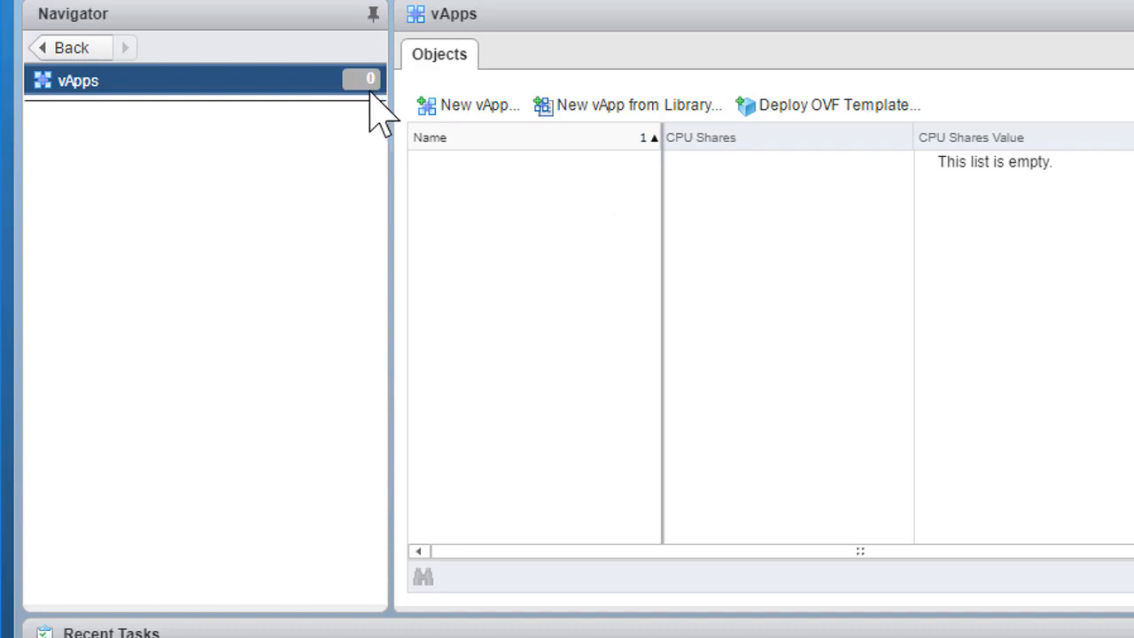
# - From the VMs and Templates inventory, start creating a new virtual machine in the Dev-VMs folder
pyautogui.click(396, 5)
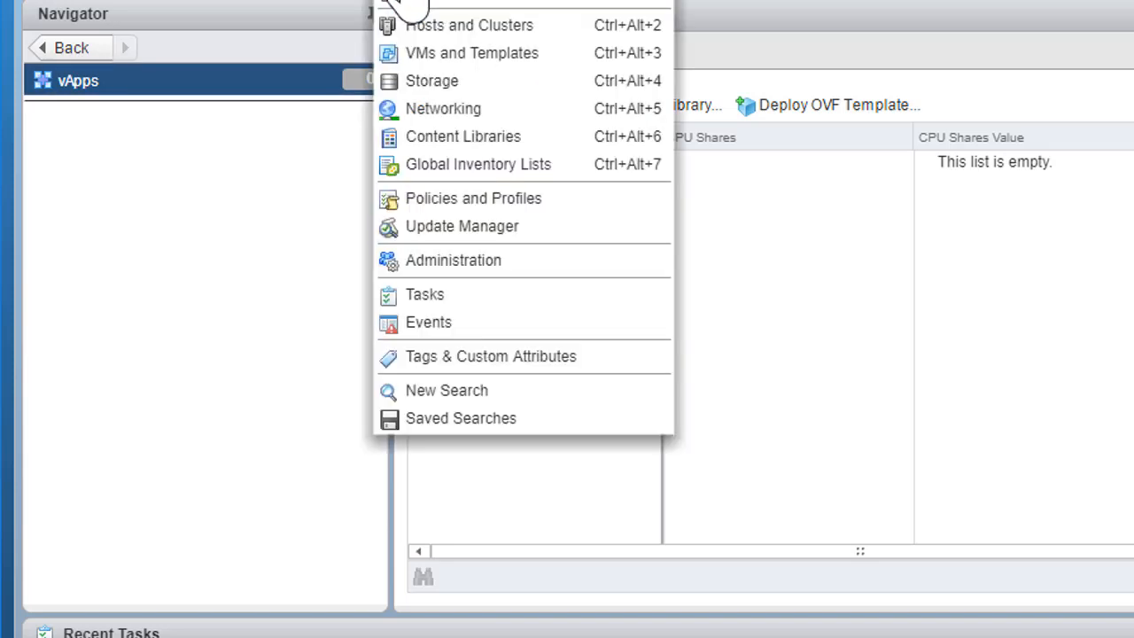
pyautogui.click(469, 55)
pyautogui.click(164, 185)
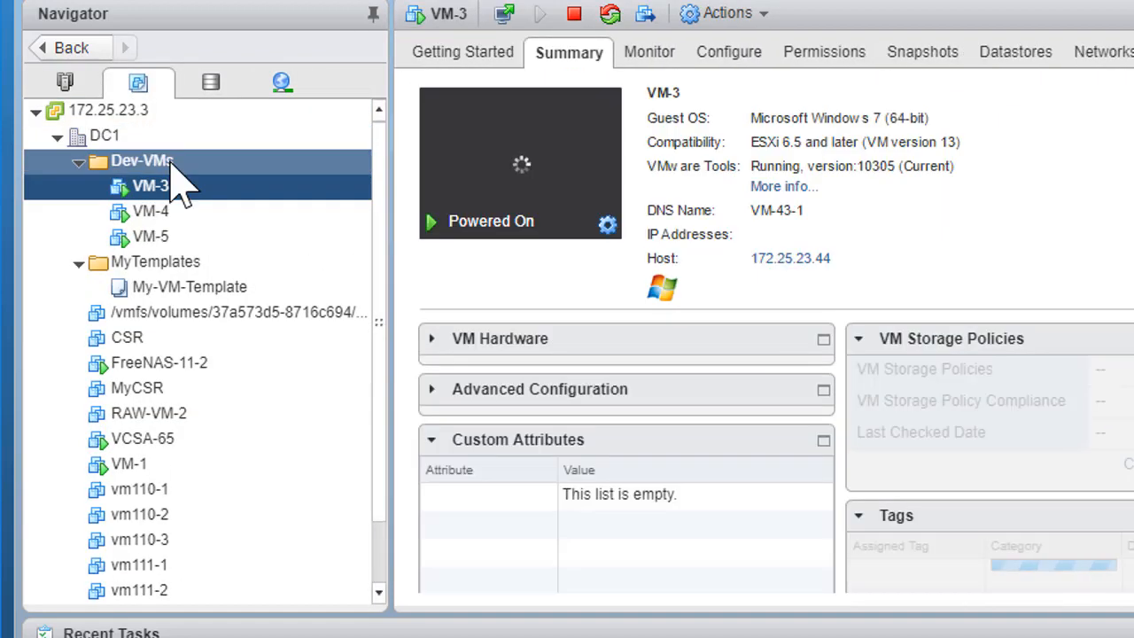
pyautogui.rightClick(170, 162)
pyautogui.moveTo(300, 209)
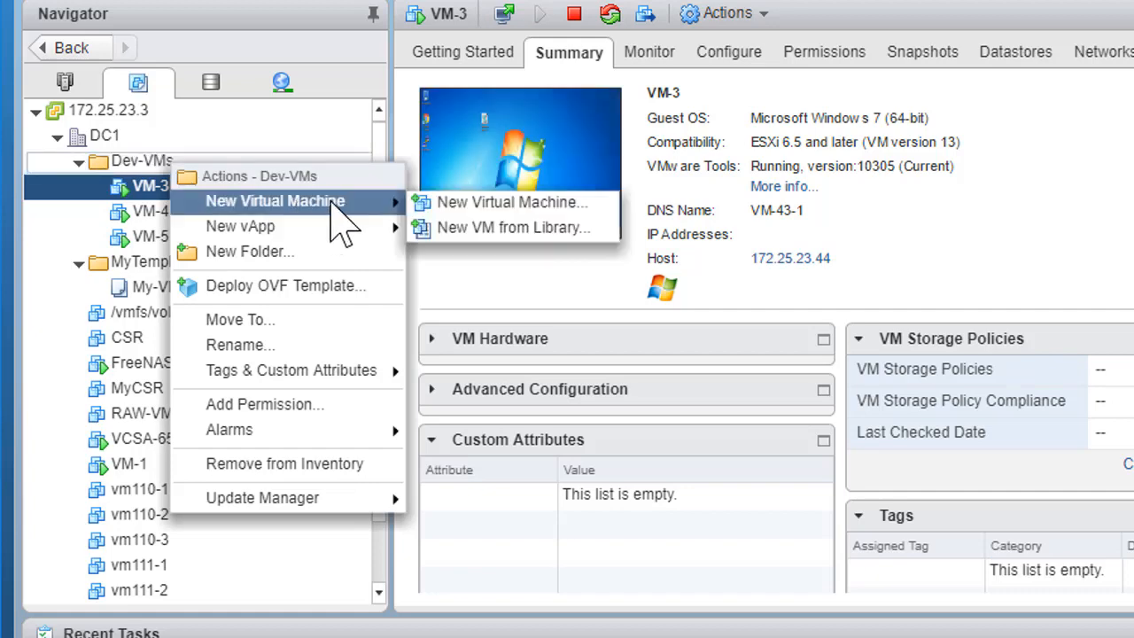
pyautogui.click(486, 202)
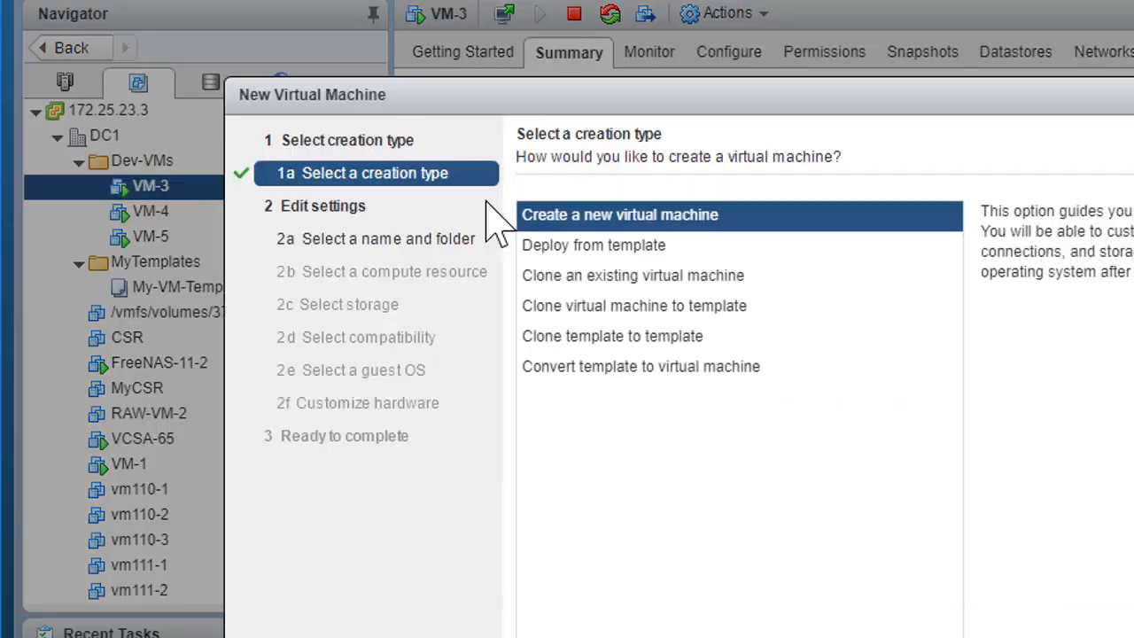
pyautogui.press('Return')
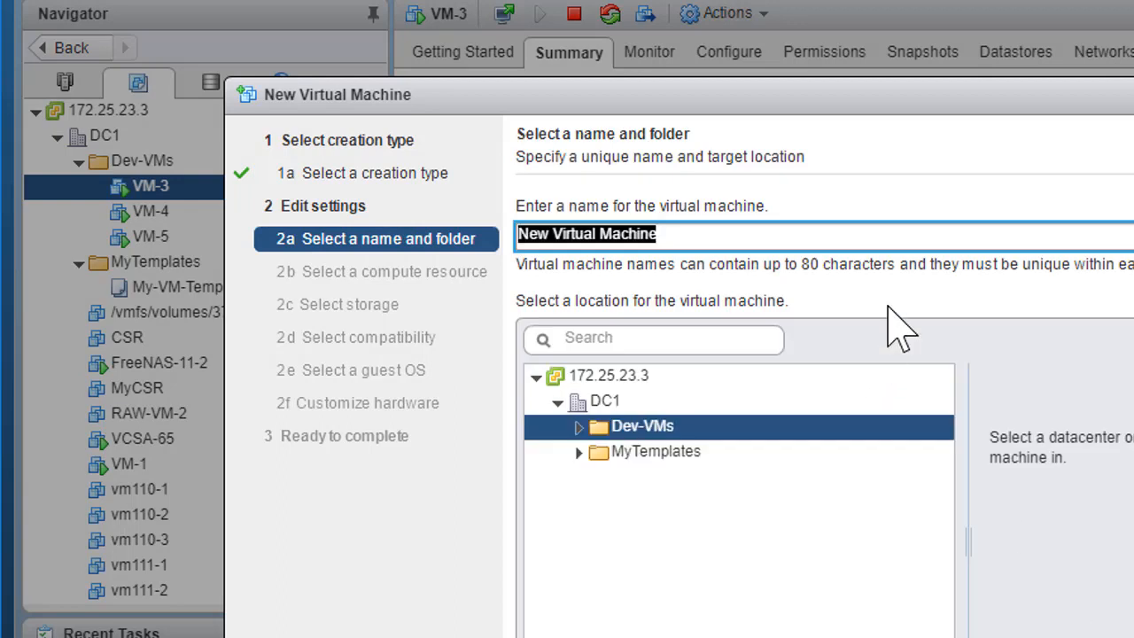
# - Name the virtual machine LB-VM and choose host 172.25.23.45 as its compute resource
pyautogui.write('LB')
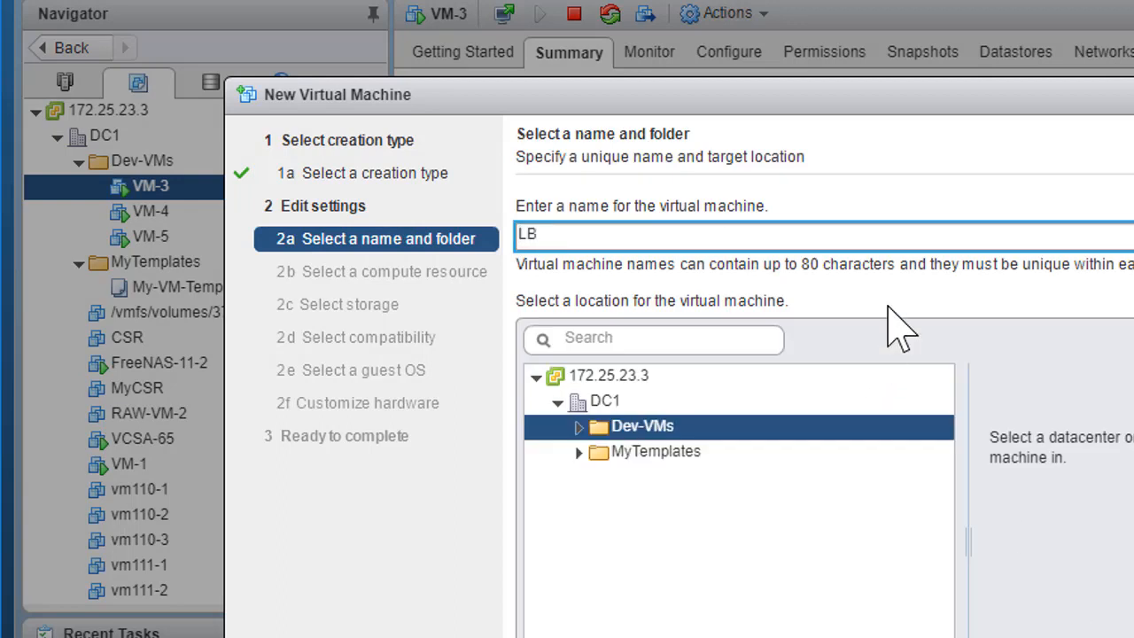
pyautogui.write('-VM')
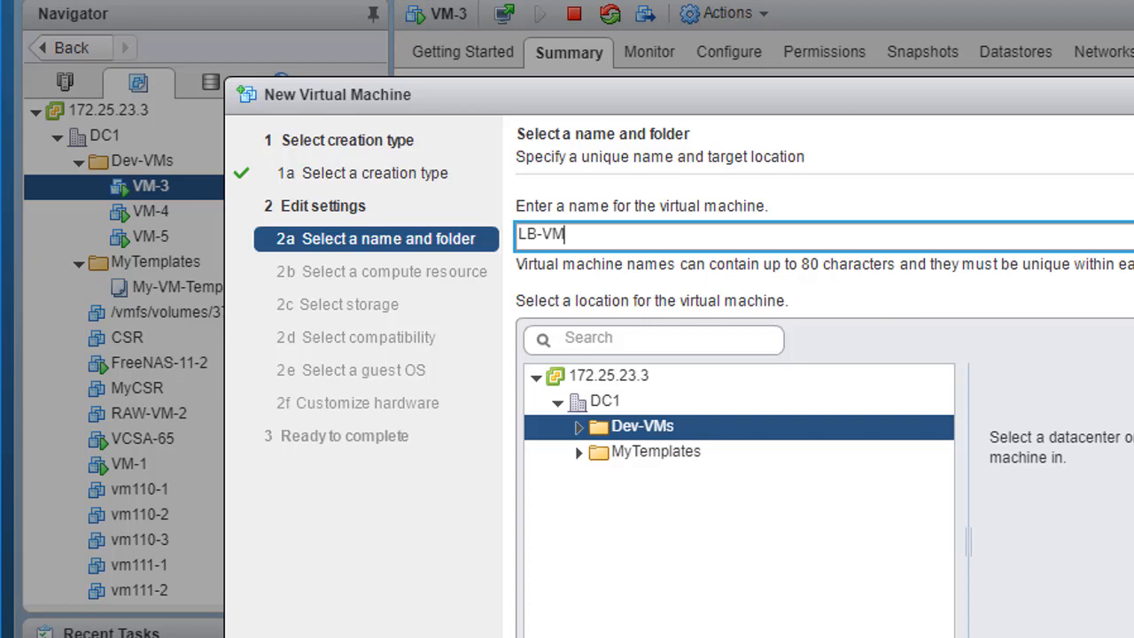
pyautogui.press('Return')
pyautogui.click(674, 310)
pyautogui.click(634, 333)
pyautogui.click(625, 359)
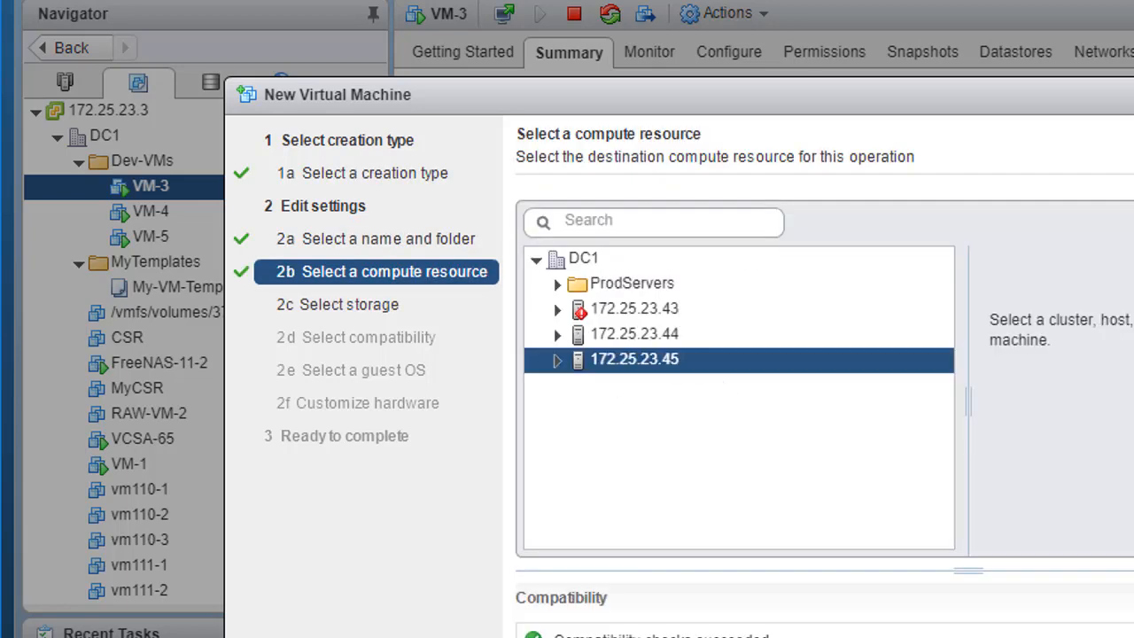
pyautogui.press('Return')
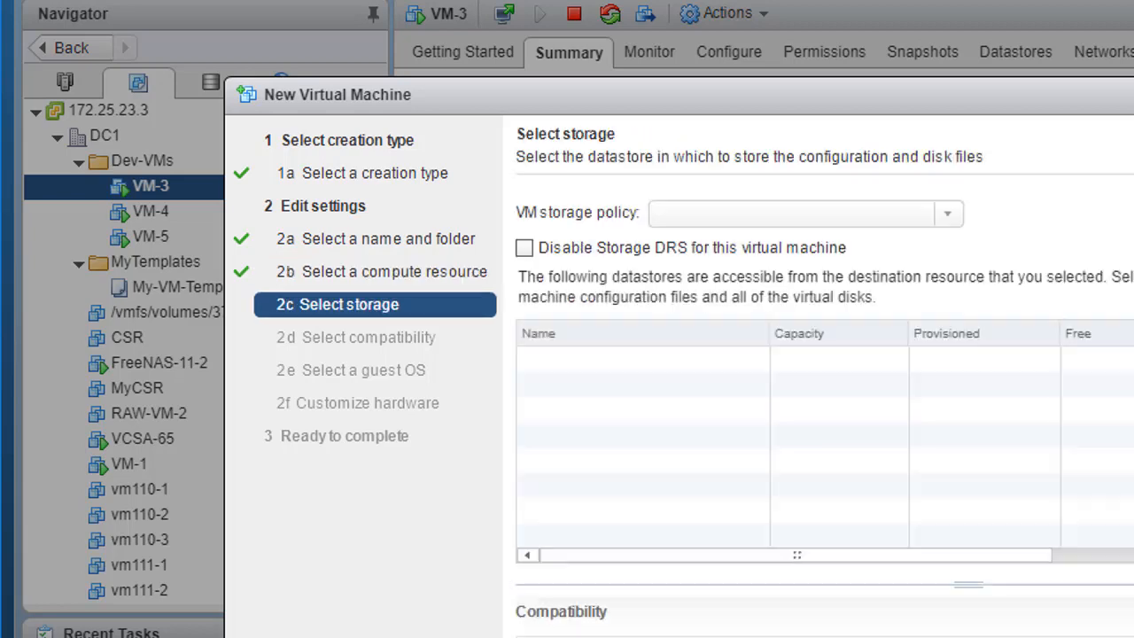
# - Store the virtual machine on the LUN-1 datastore and accept compatibility with ESXi 6.5 and later
pyautogui.click(602, 357)
pyautogui.press('Return')
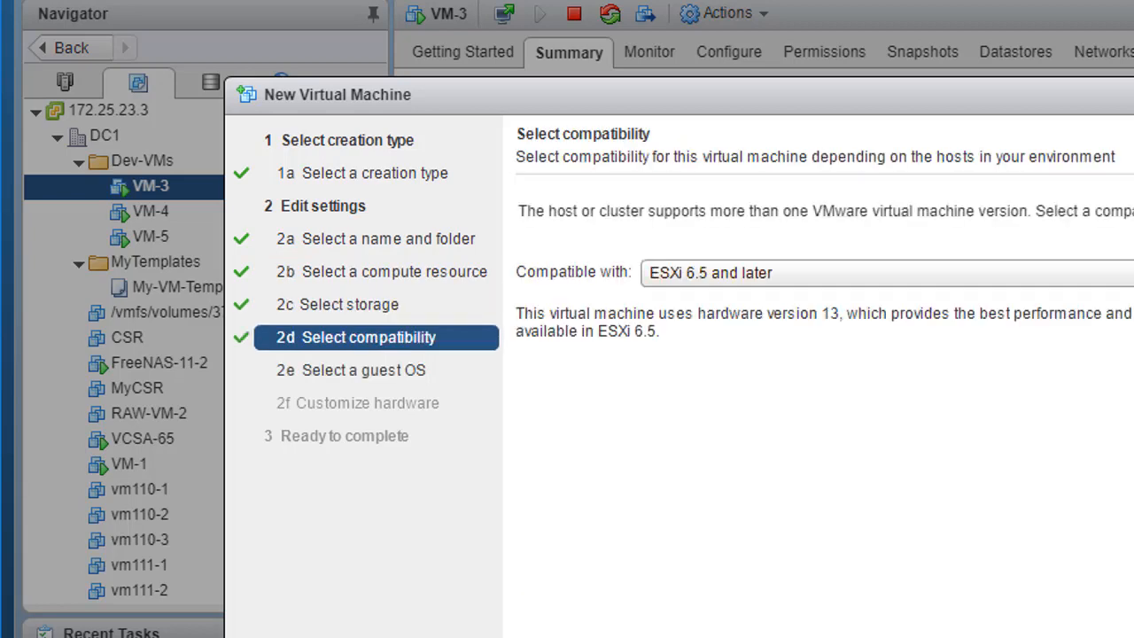
pyautogui.press('Return')
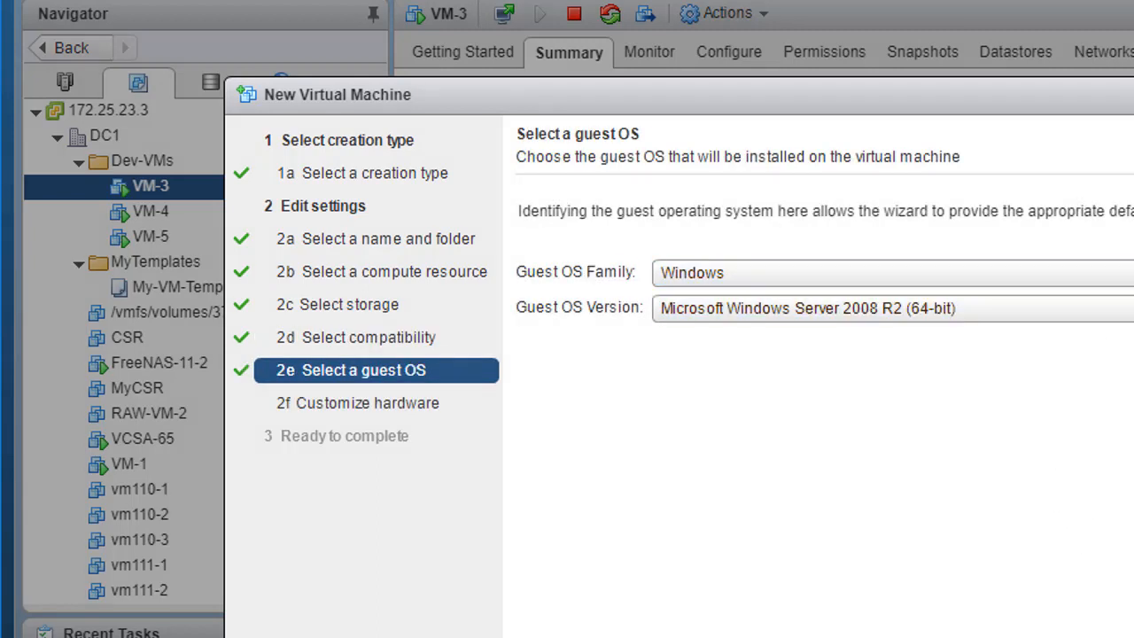
# - Set the guest OS version to Microsoft Windows 7 (64-bit)
pyautogui.click(1127, 309)
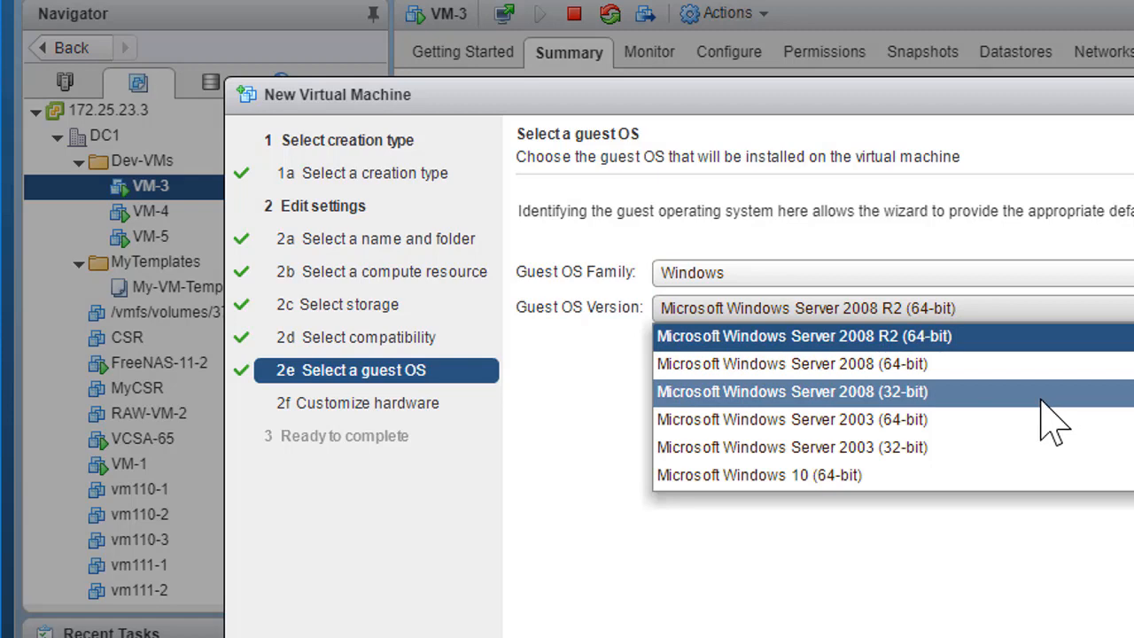
pyautogui.scroll(-2, 1054, 425)
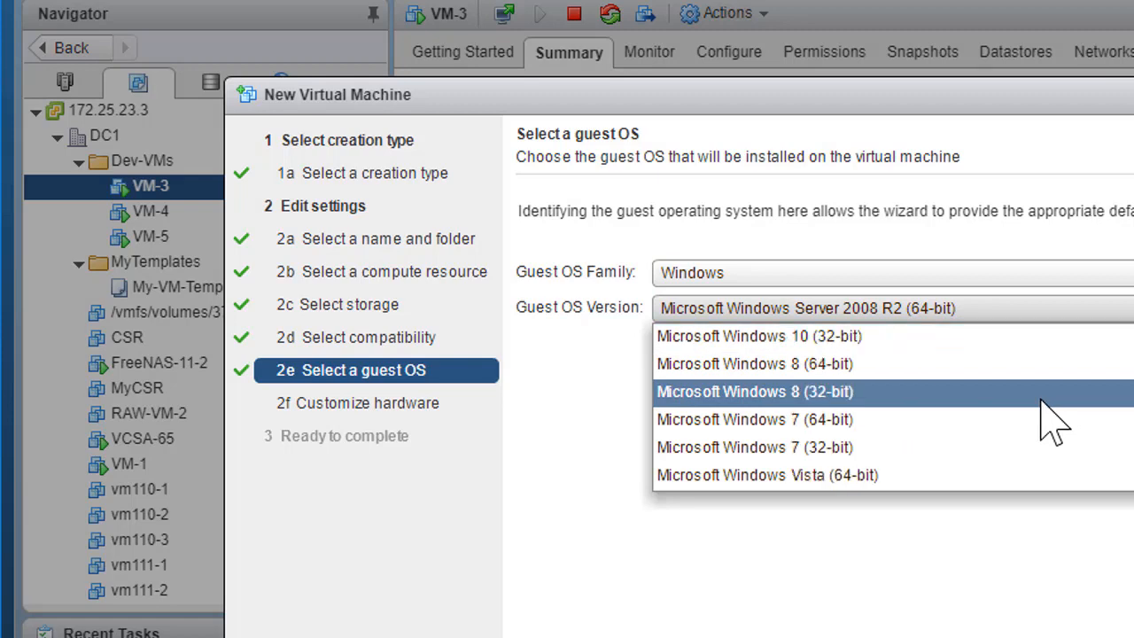
pyautogui.click(820, 422)
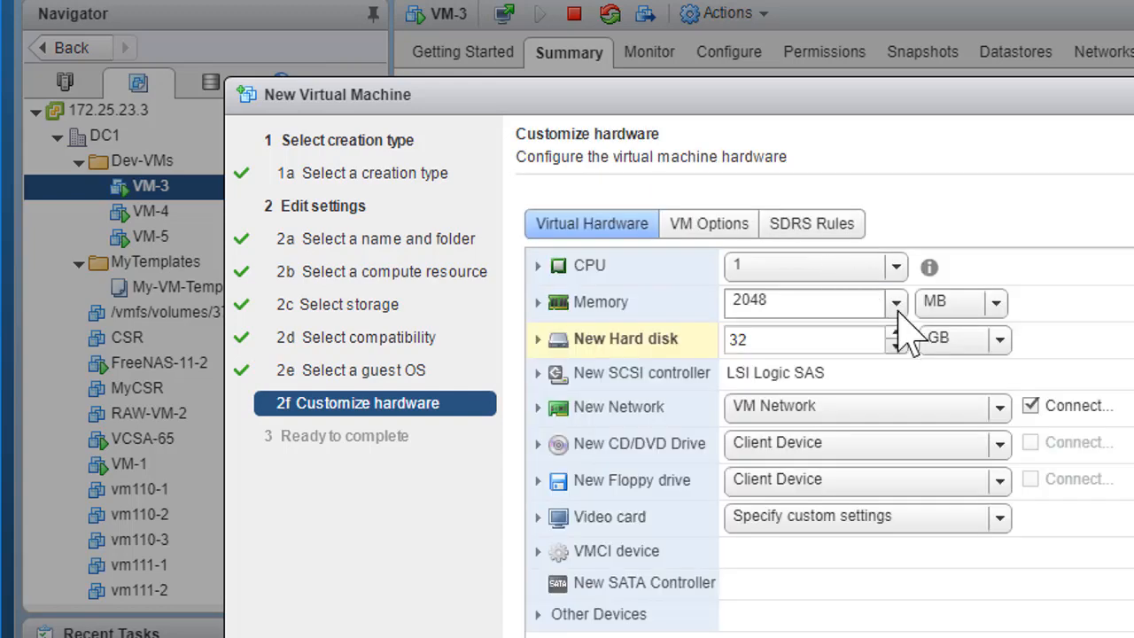
# - Set the new hard disk to 8 GB and finish creating the virtual machine
pyautogui.doubleClick(788, 334)
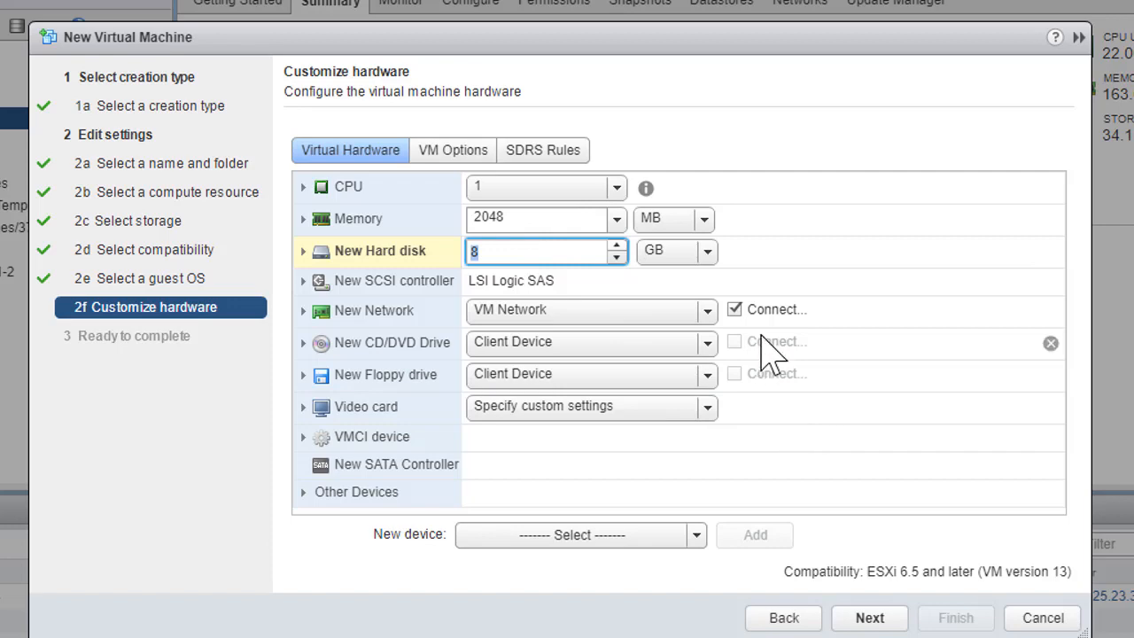
pyautogui.click(872, 617)
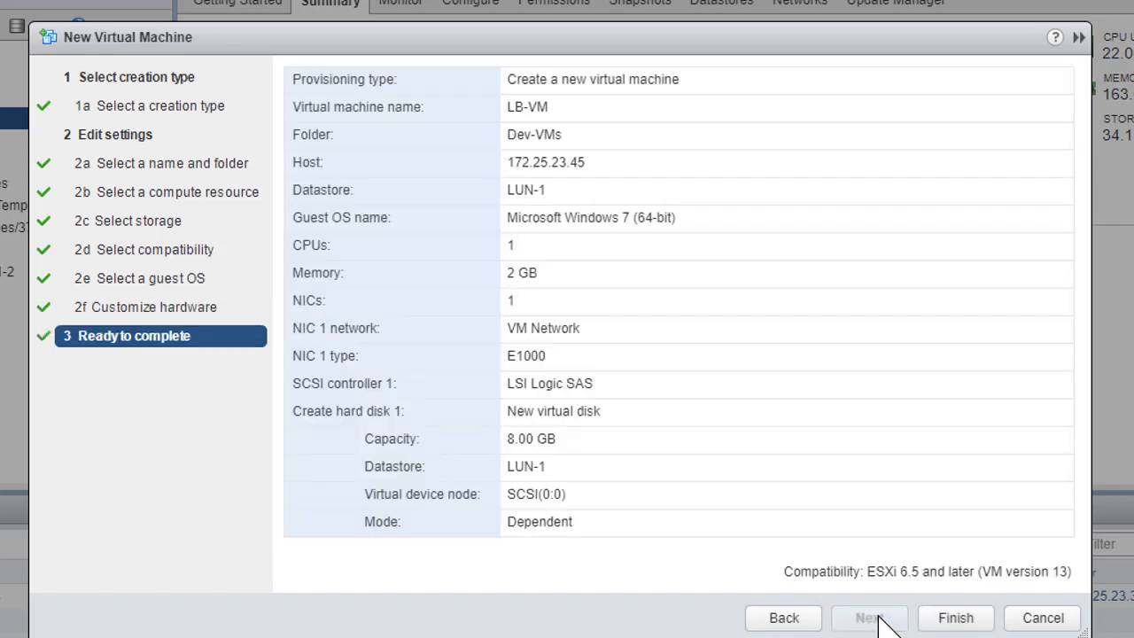
pyautogui.click(941, 618)
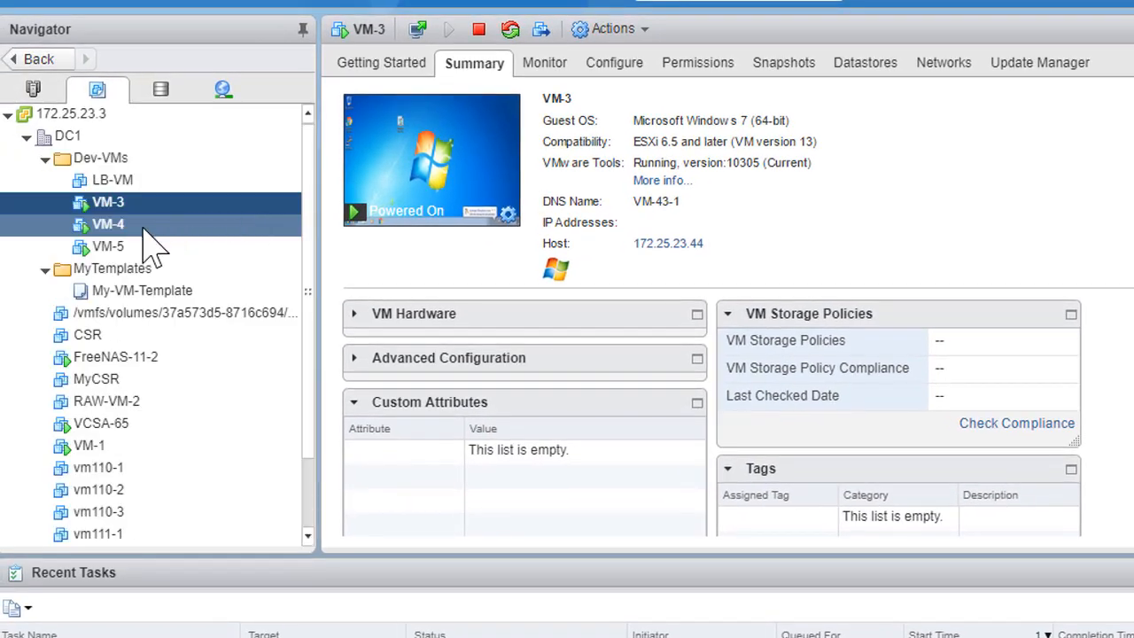
# - Start cloning LB-VM to a new virtual machine named WEB-VM in the Dev-VMs folder of DC1
pyautogui.rightClick(126, 177)
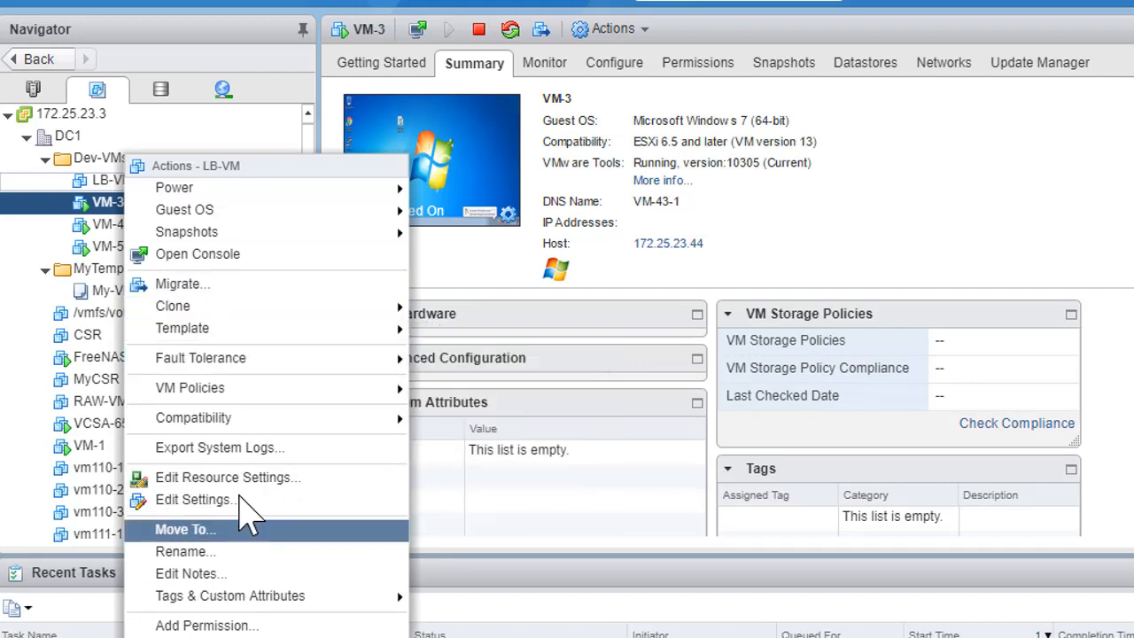
pyautogui.moveTo(227, 310)
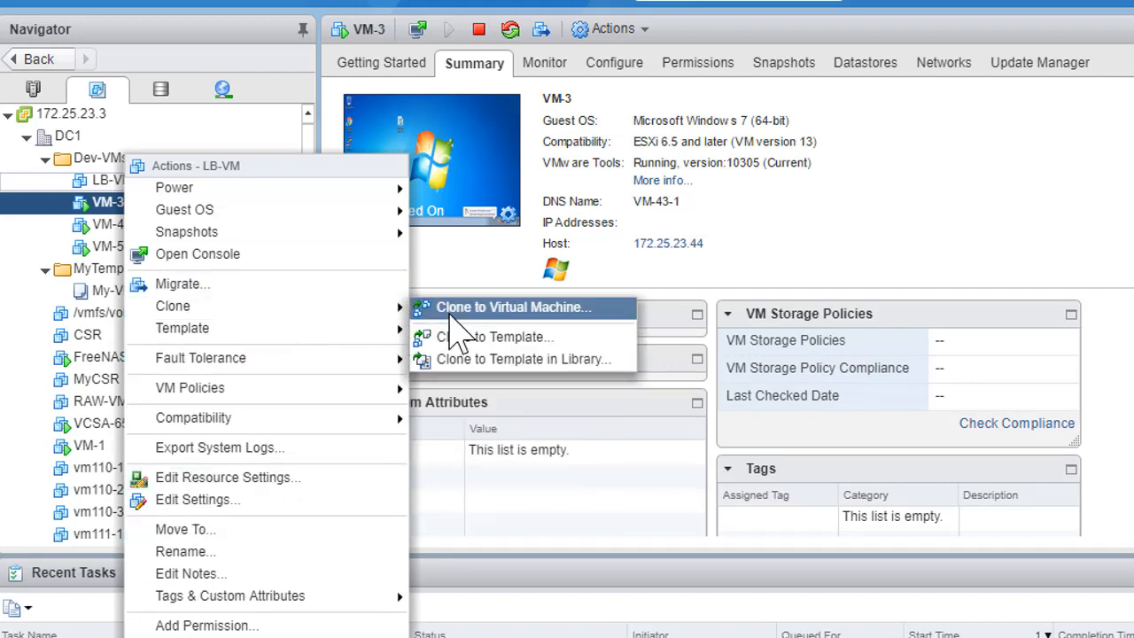
pyautogui.click(458, 309)
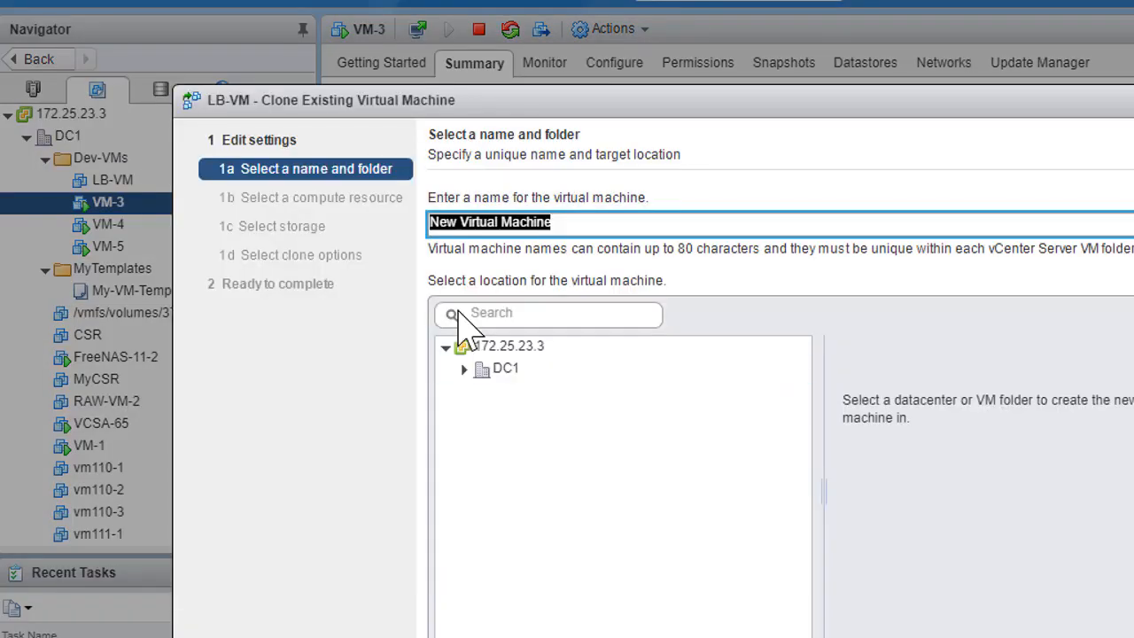
pyautogui.write('WEB-VM')
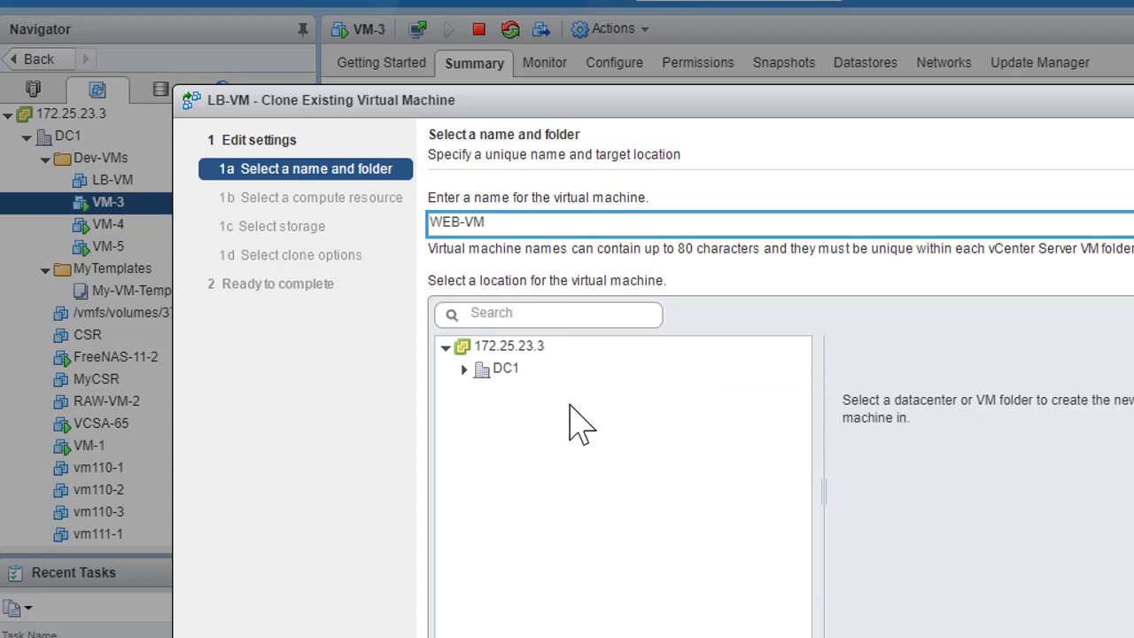
pyautogui.click(501, 372)
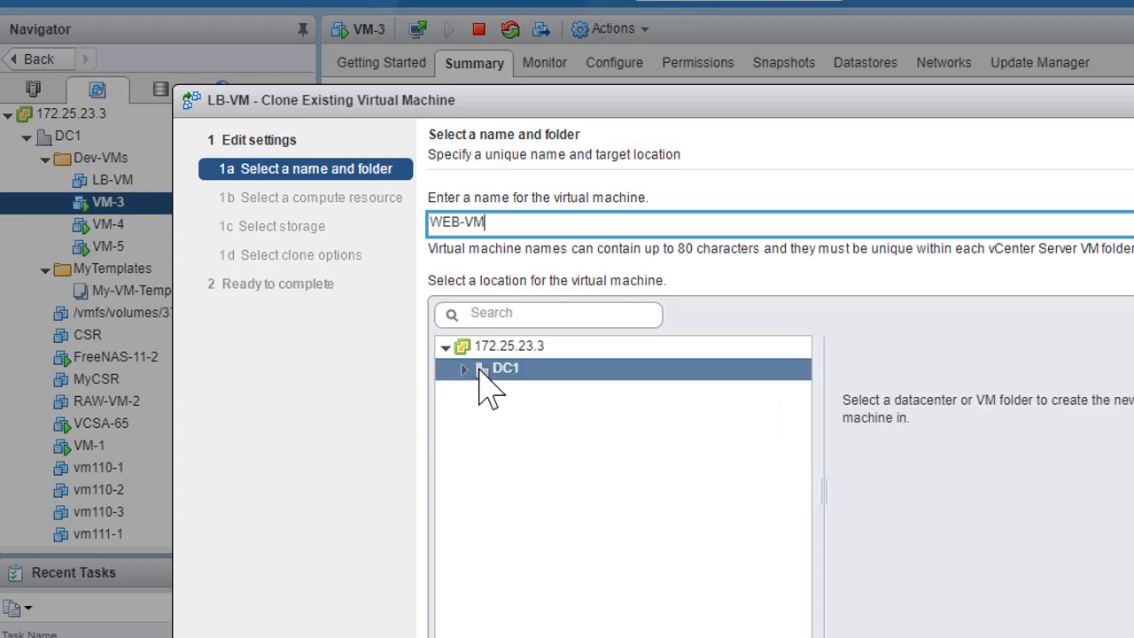
pyautogui.click(463, 369)
pyautogui.click(527, 390)
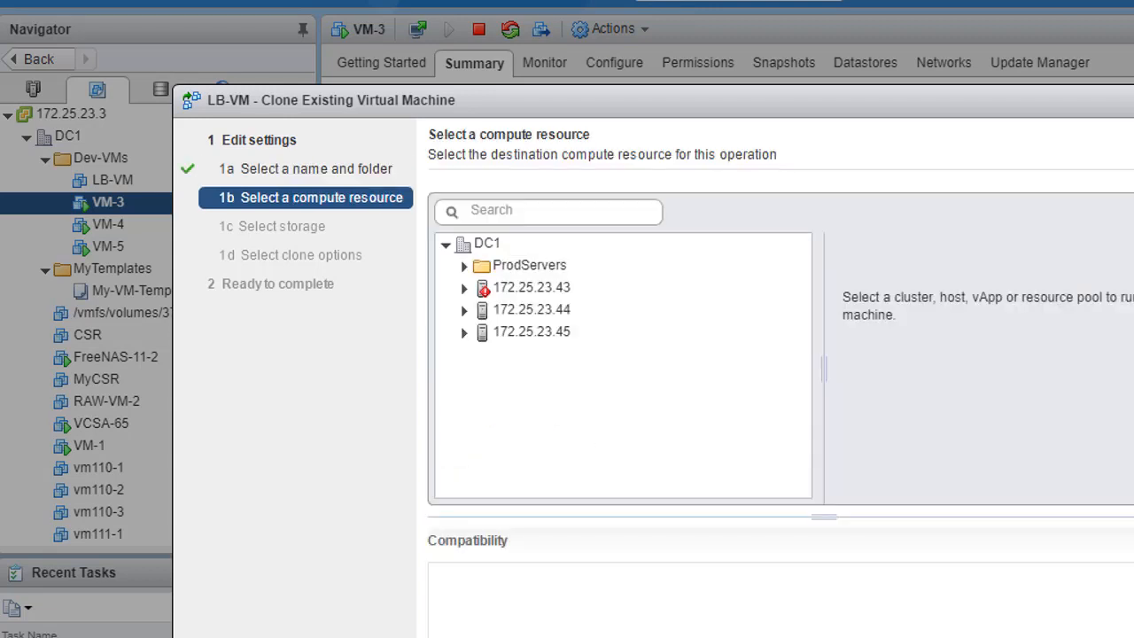
# - Place the WEB-VM clone on host 172.25.23.45 and datastore LUN-1, and finish it without extra clone options
pyautogui.click(564, 337)
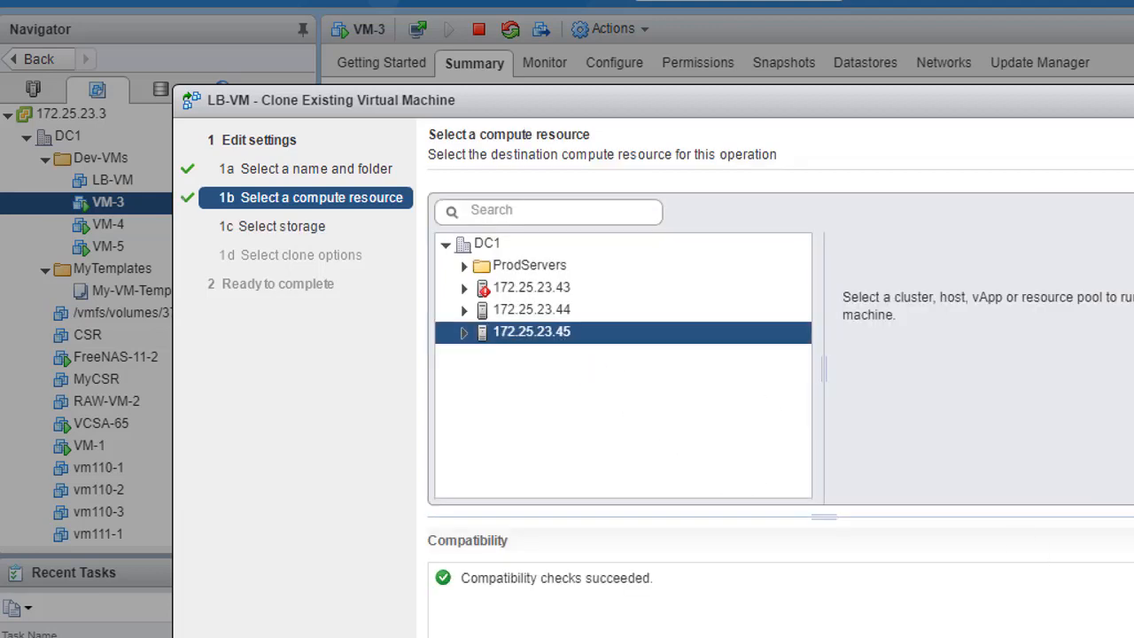
pyautogui.press('Return')
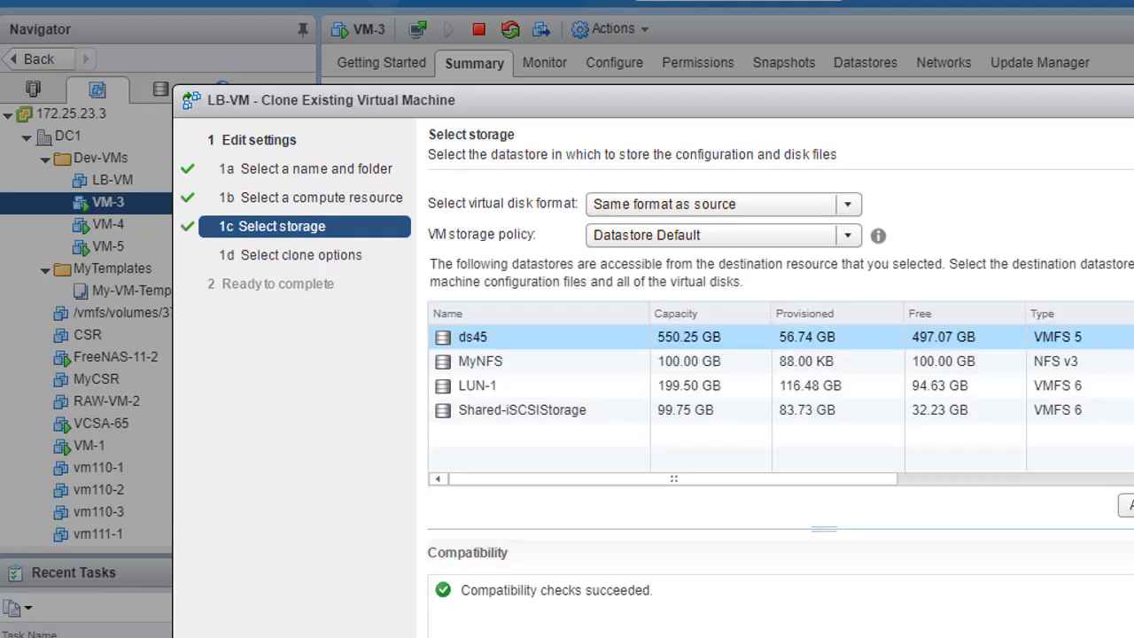
pyautogui.click(652, 387)
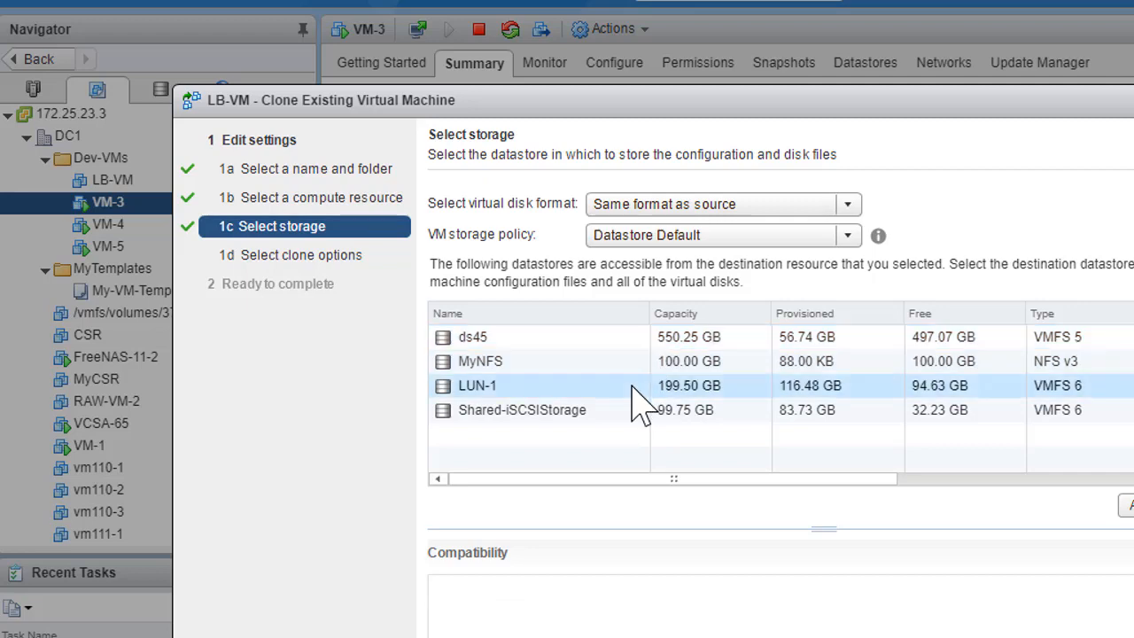
pyautogui.press('Return')
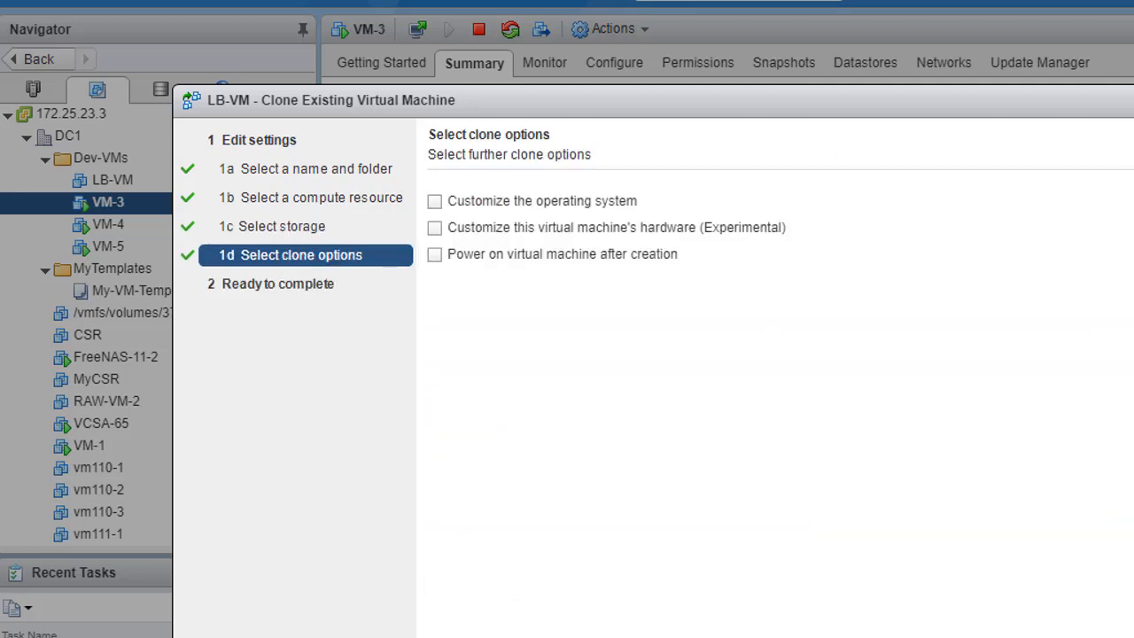
pyautogui.press('Return')
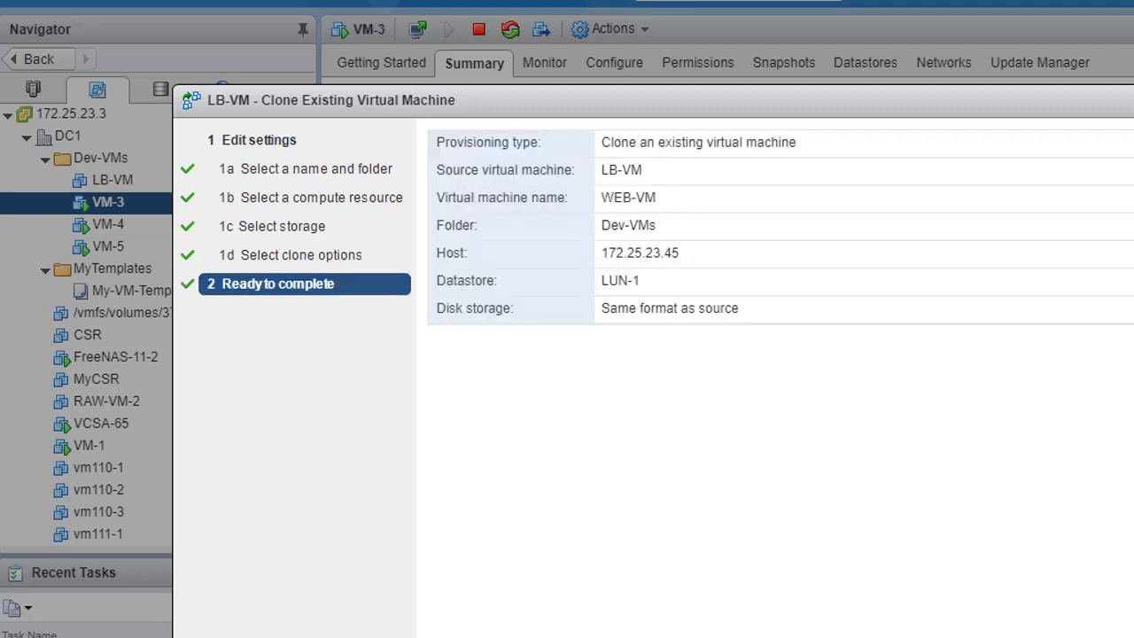
pyautogui.press('Return')
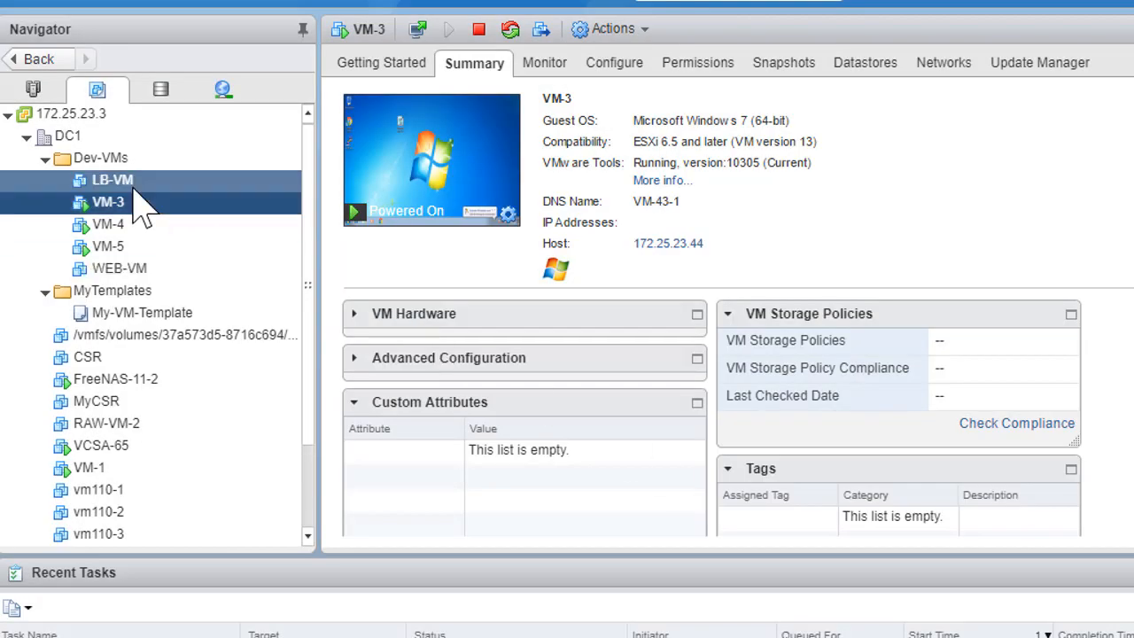
# - Start cloning LB-VM again to a virtual machine named DB-VM in the Dev-VMs folder of DC1
pyautogui.rightClick(133, 187)
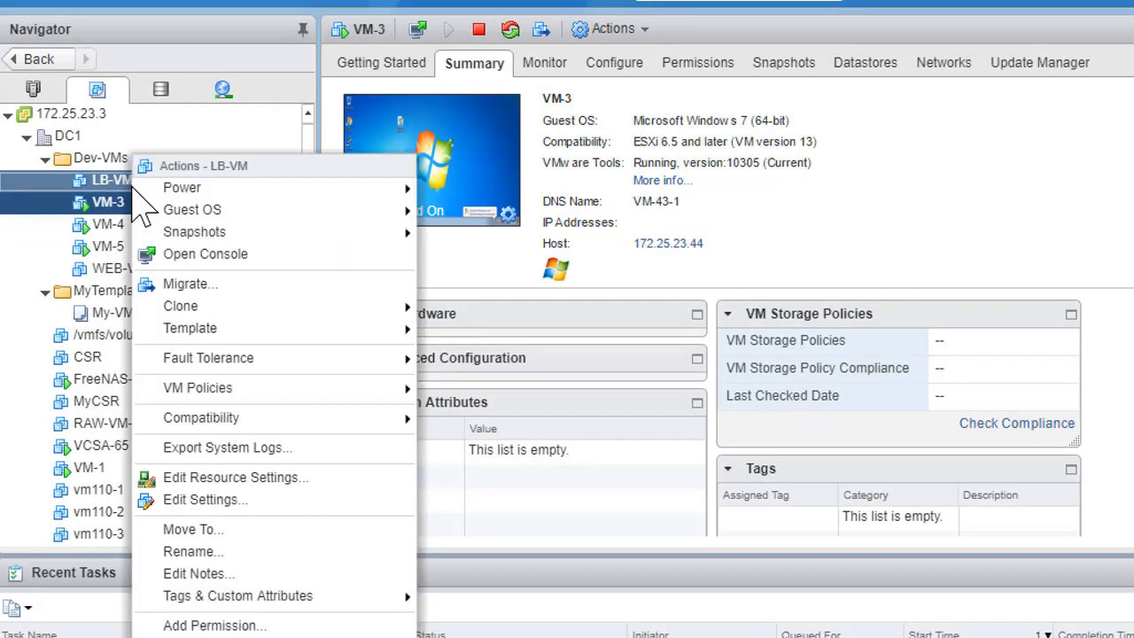
pyautogui.moveTo(252, 308)
pyautogui.click(469, 308)
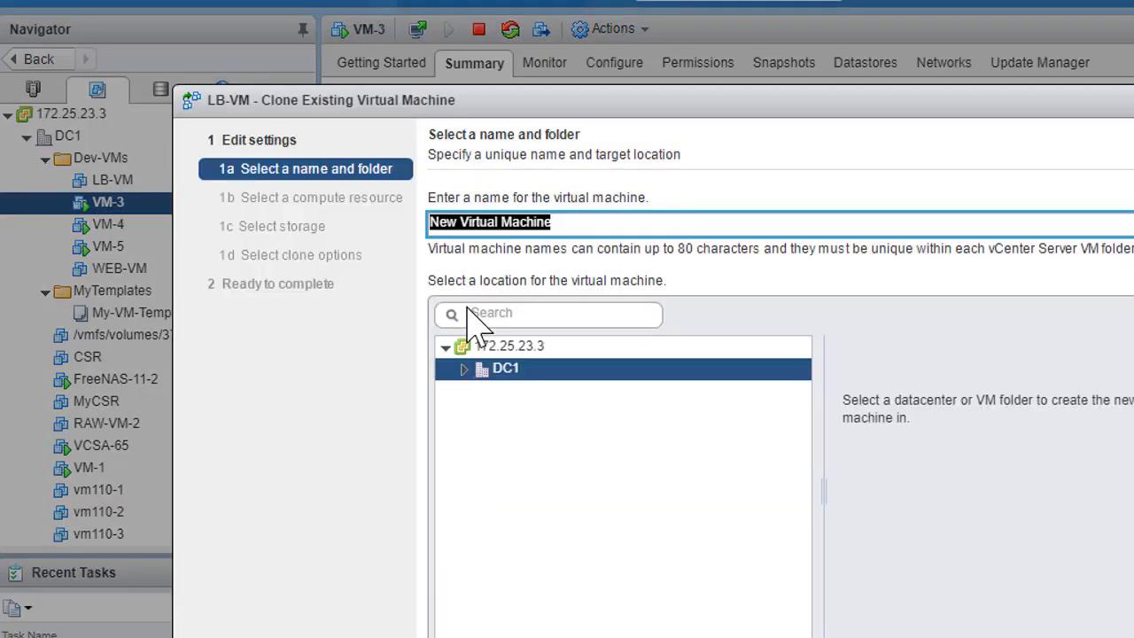
pyautogui.write('DB-VM')
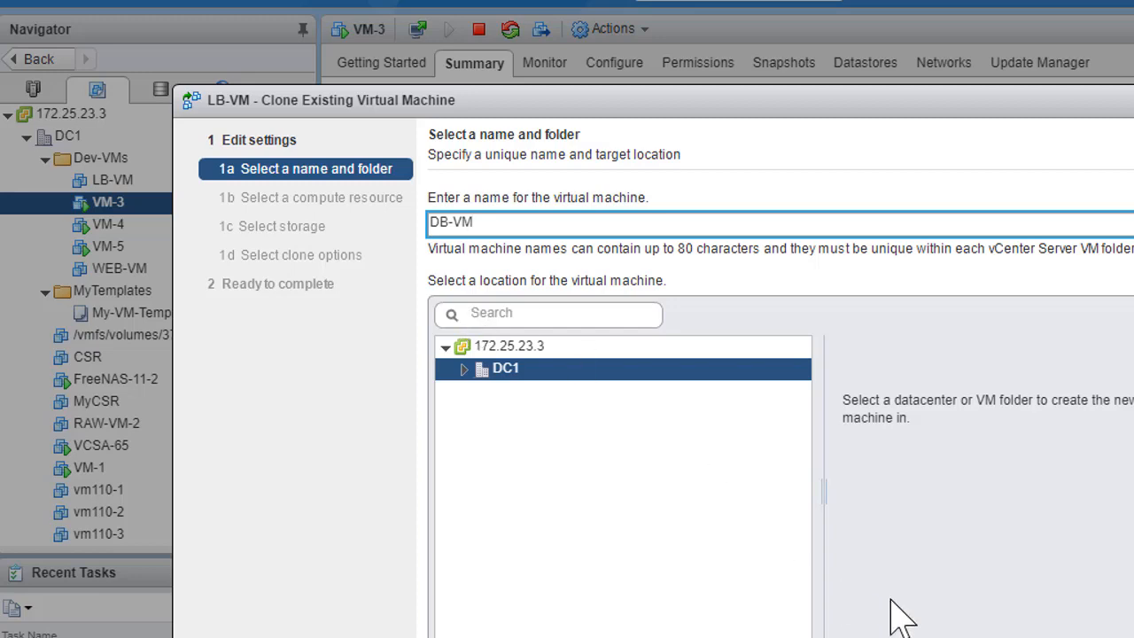
pyautogui.click(467, 370)
pyautogui.click(540, 392)
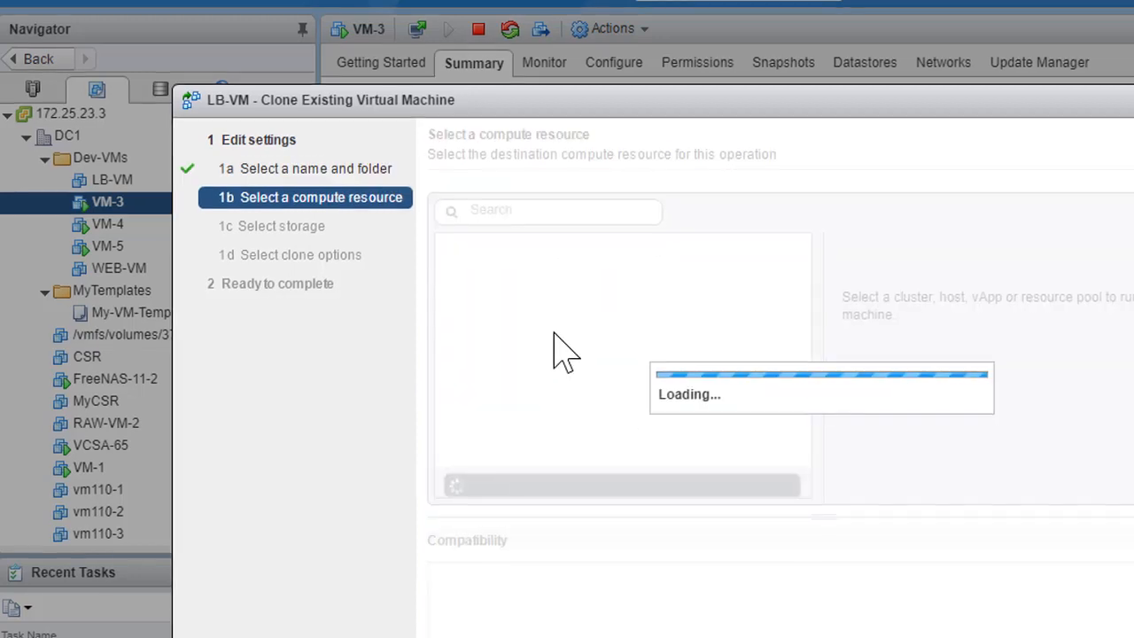
# - Place the DB-VM clone on host 172.25.23.45 and datastore LUN-1, and finish it without extra clone options
pyautogui.click(518, 332)
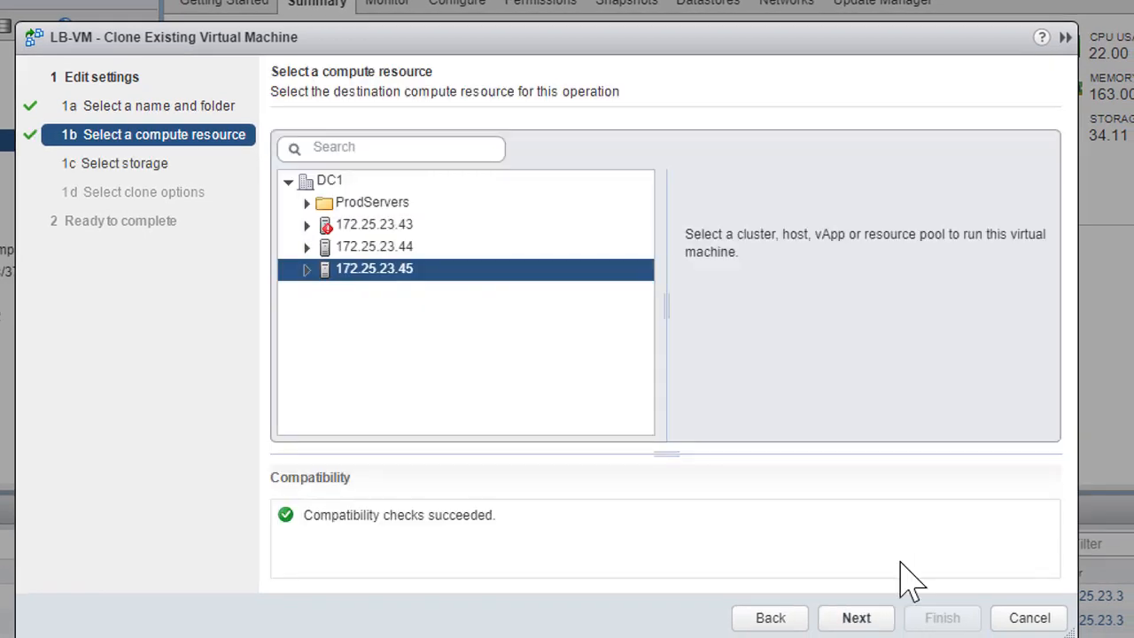
pyautogui.click(873, 618)
pyautogui.click(337, 324)
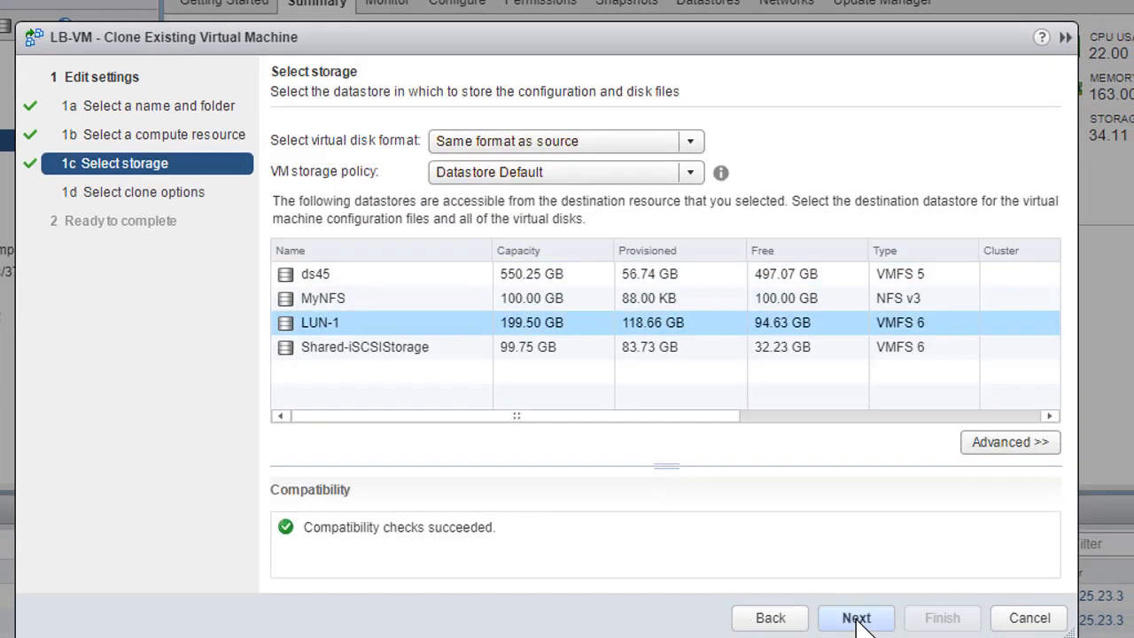
pyautogui.click(858, 618)
pyautogui.click(856, 616)
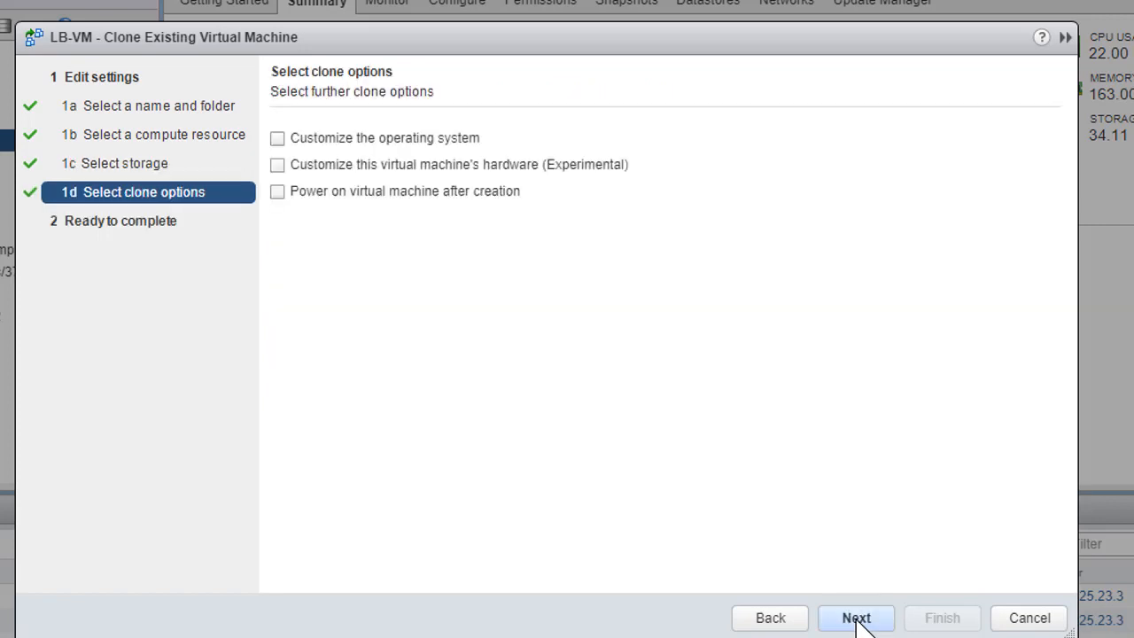
pyautogui.click(942, 619)
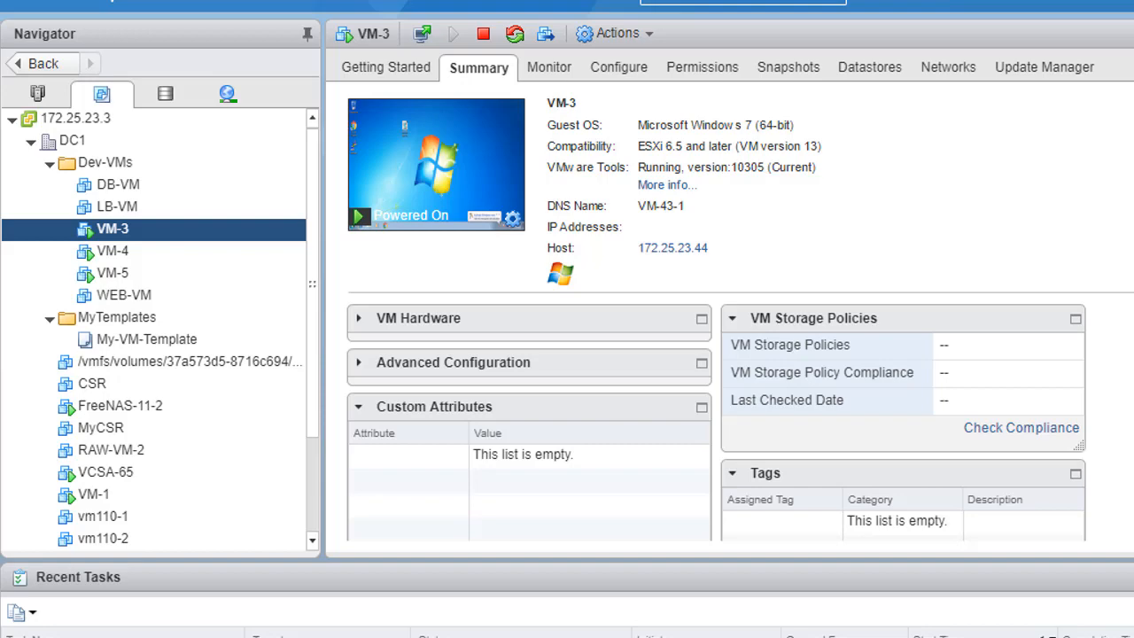
# - From the global inventory list of vApps, start a new vApp using the option to create a new one
pyautogui.click(326, 3)
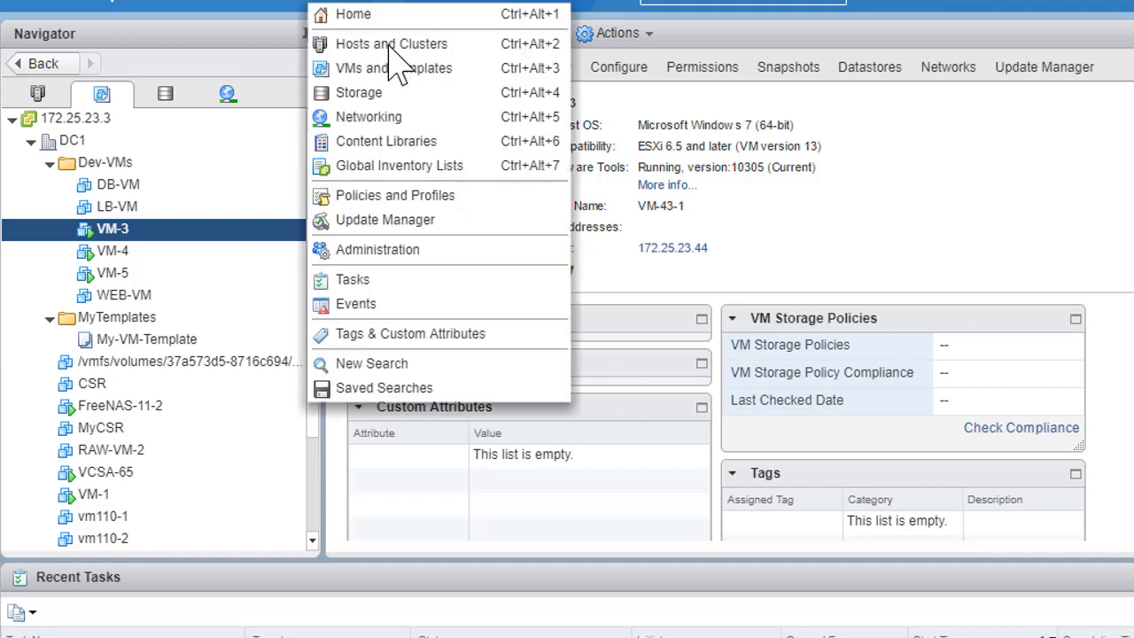
pyautogui.click(400, 167)
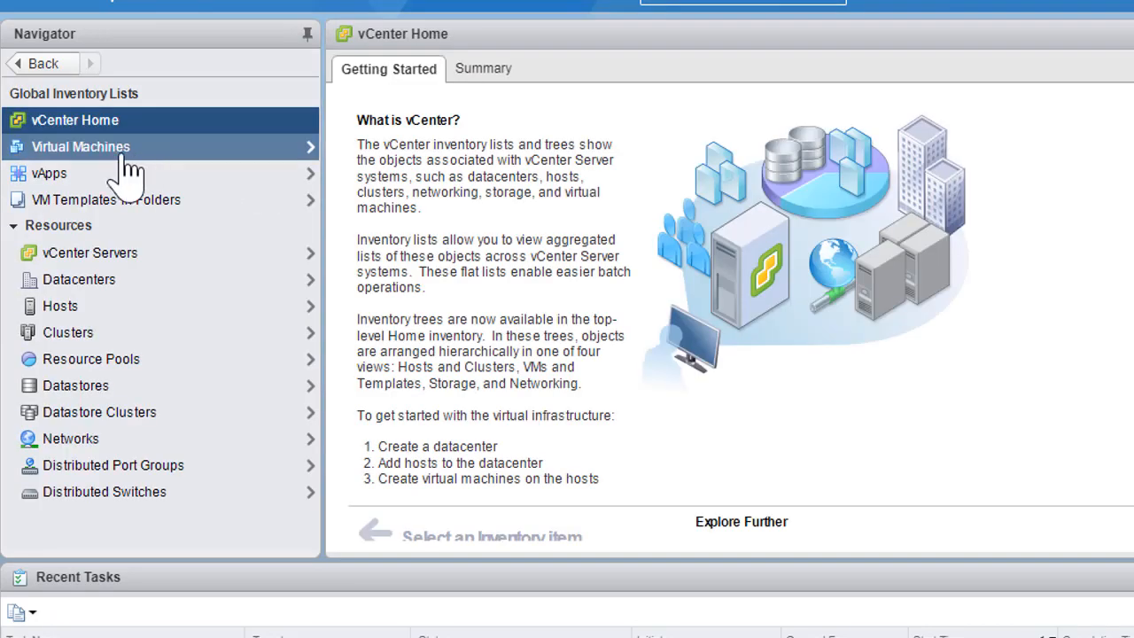
pyautogui.click(51, 175)
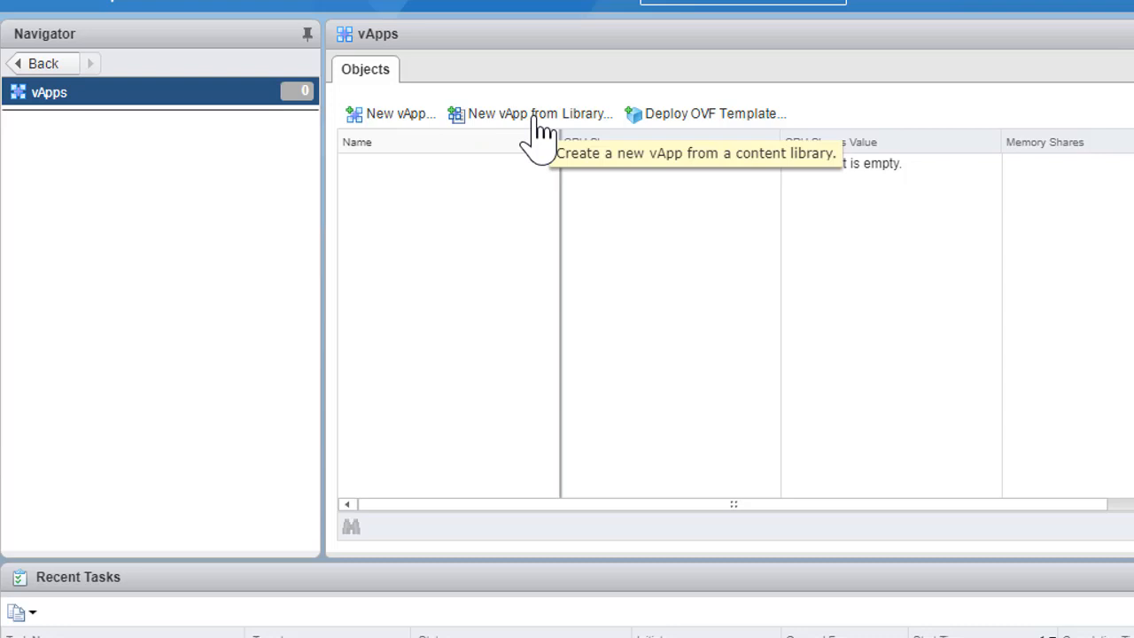
pyautogui.click(397, 115)
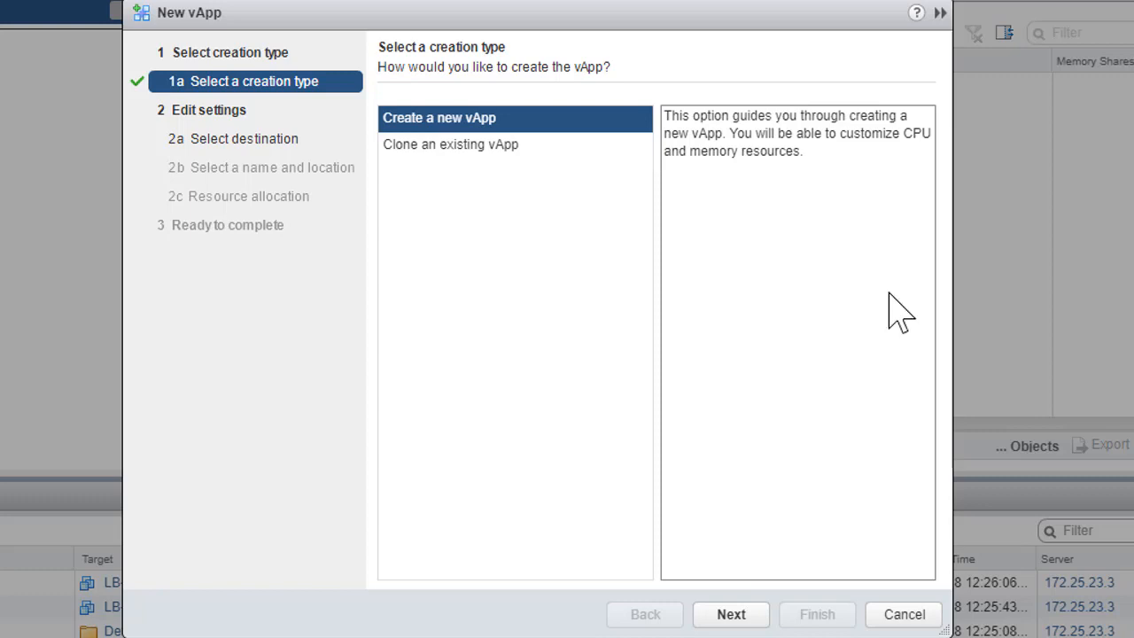
pyautogui.click(733, 614)
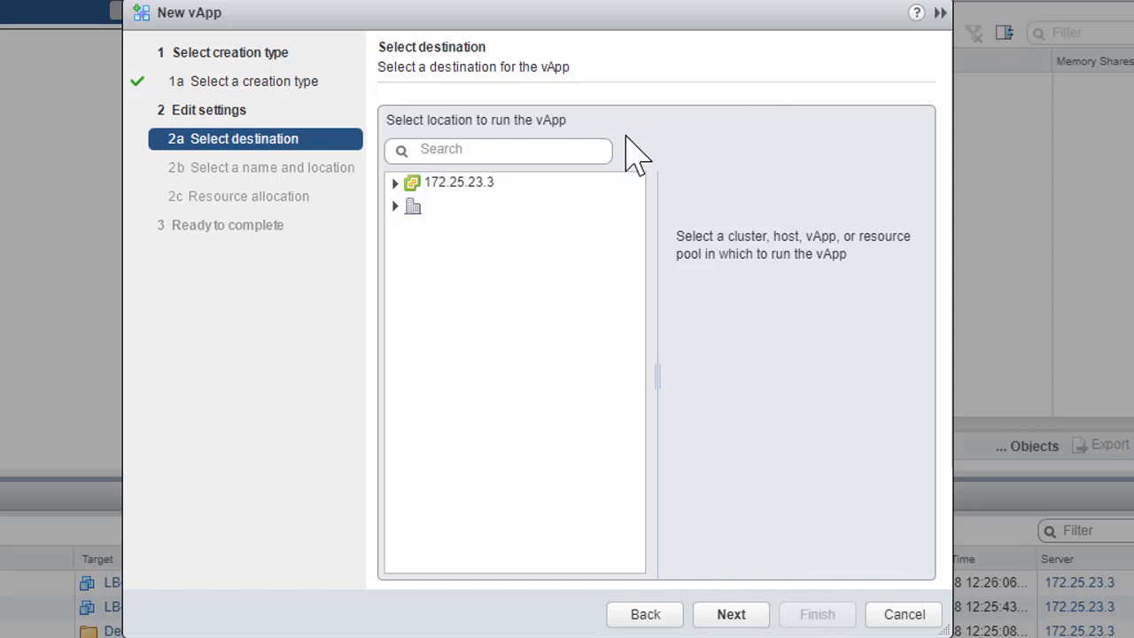
# - Choose host 172.25.23.45 in DC1 under vCenter 172.25.23.3 as the vApp's destination
pyautogui.click(390, 205)
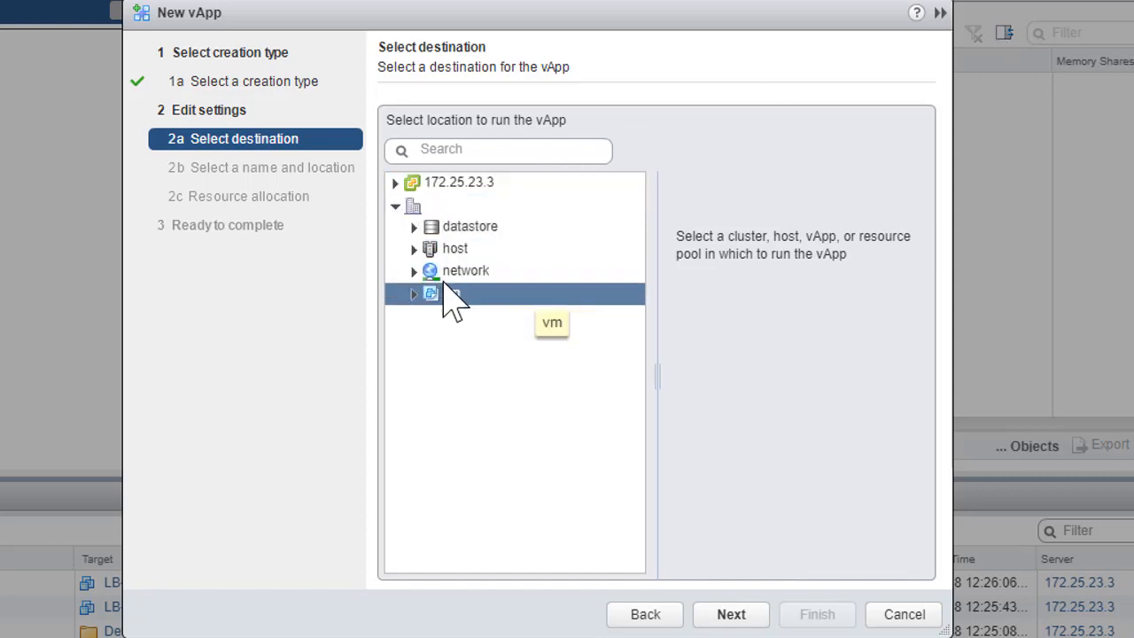
pyautogui.click(393, 182)
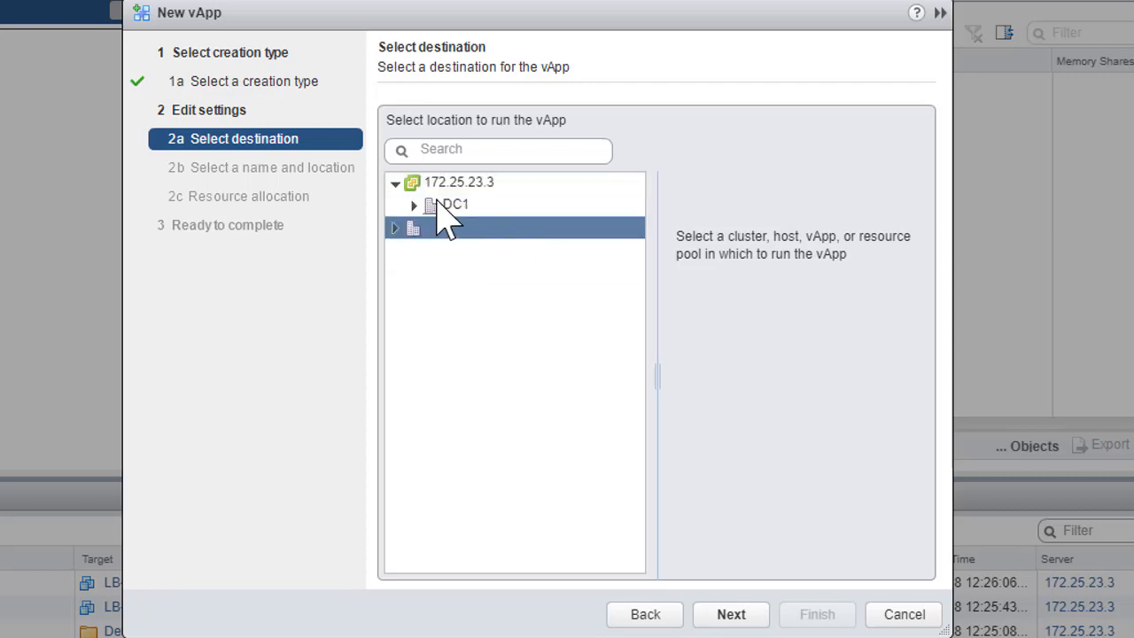
pyautogui.click(414, 205)
pyautogui.click(543, 255)
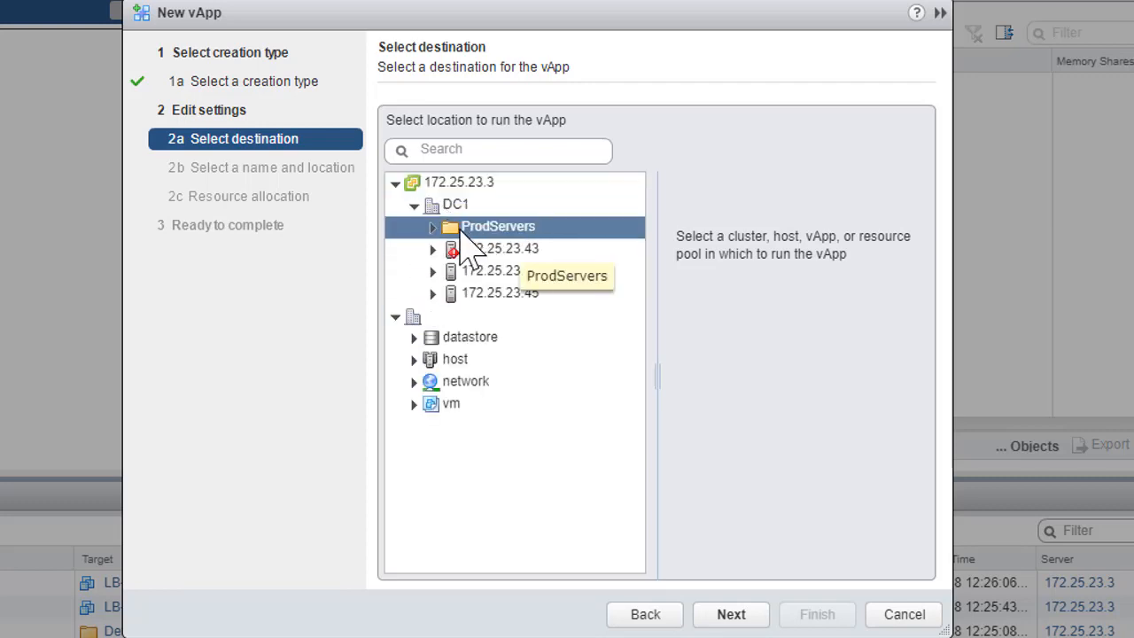
pyautogui.click(434, 228)
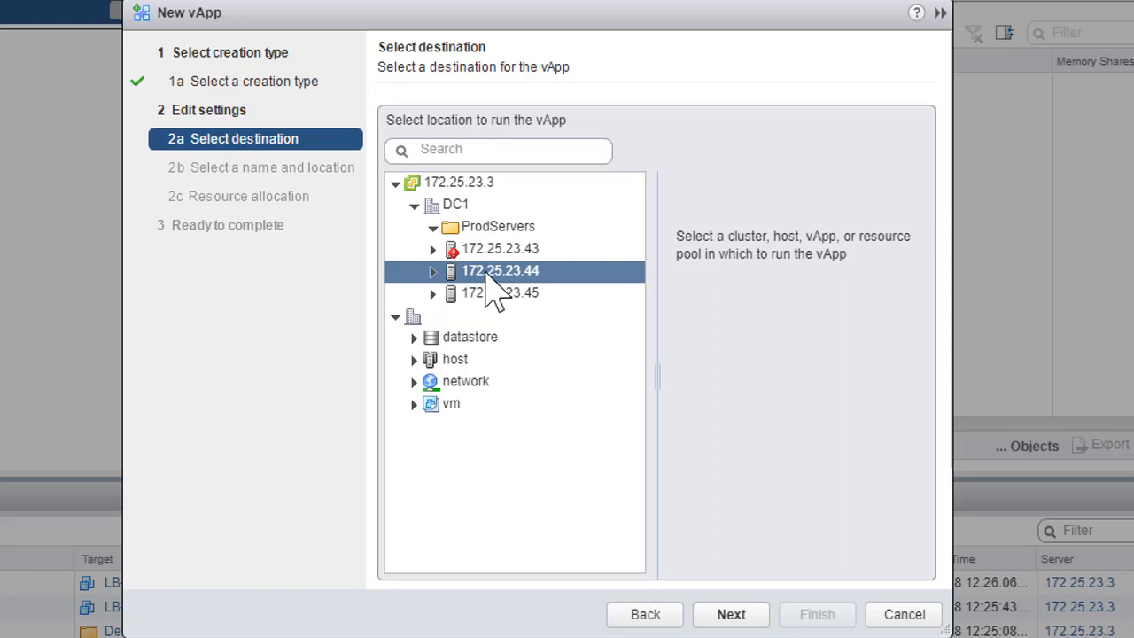
pyautogui.click(501, 295)
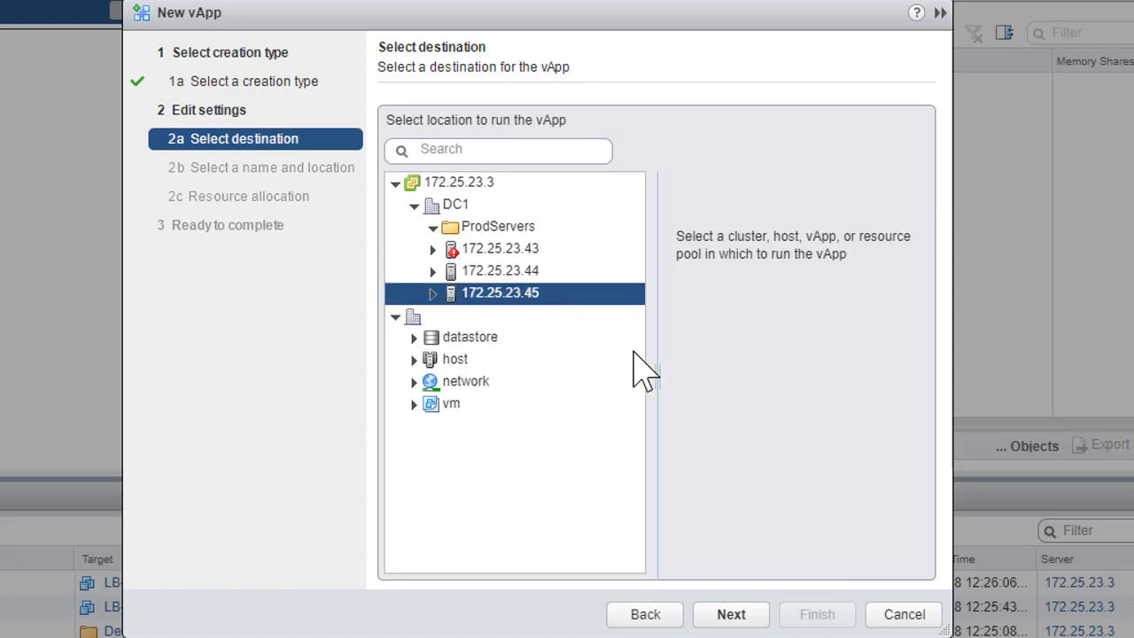
pyautogui.click(732, 614)
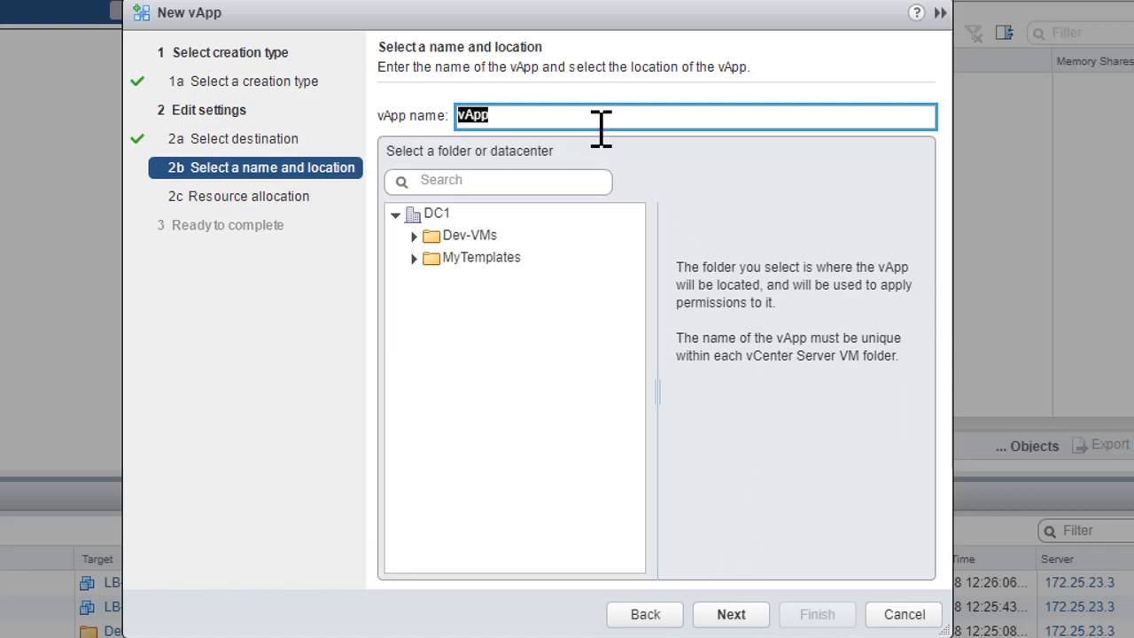
# - Name the vApp Multi-Tier-App and place it in the Dev-VMs folder of DC1
pyautogui.write('Multi-Tier')
pyautogui.press('BackSpace')
pyautogui.press('BackSpace')
pyautogui.press('BackSpace')
pyautogui.write('ier-App')
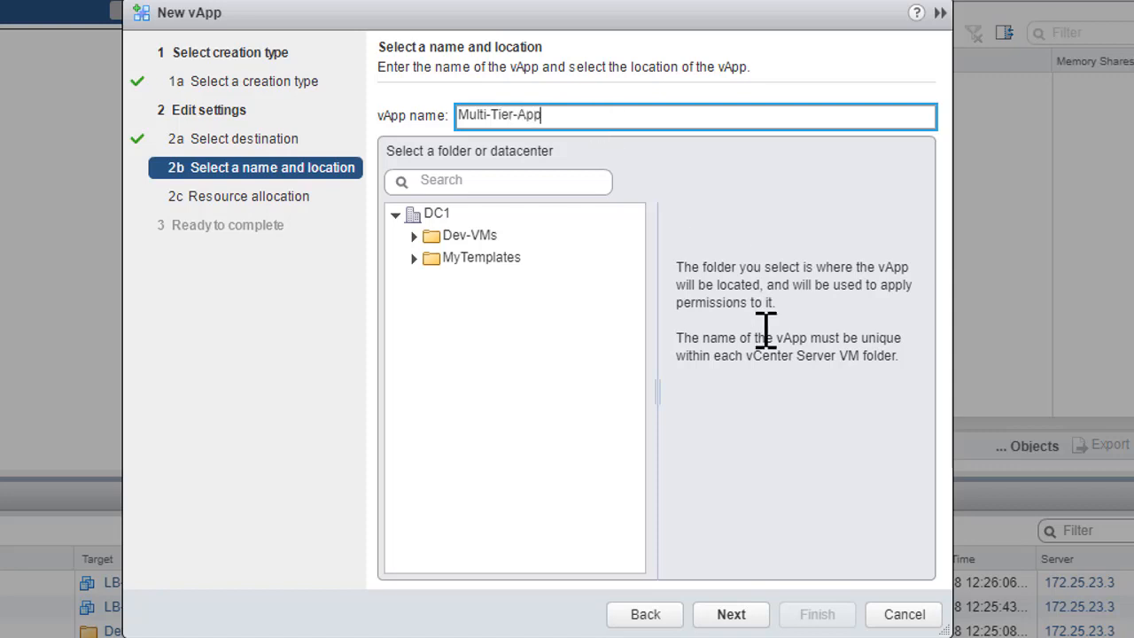
pyautogui.click(414, 235)
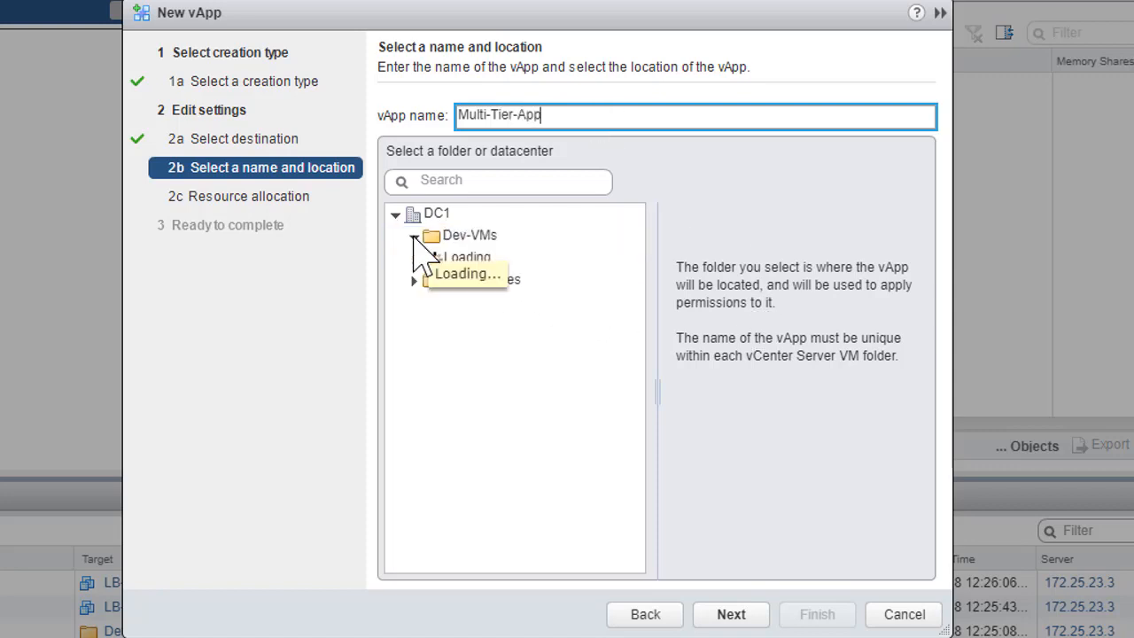
pyautogui.click(452, 238)
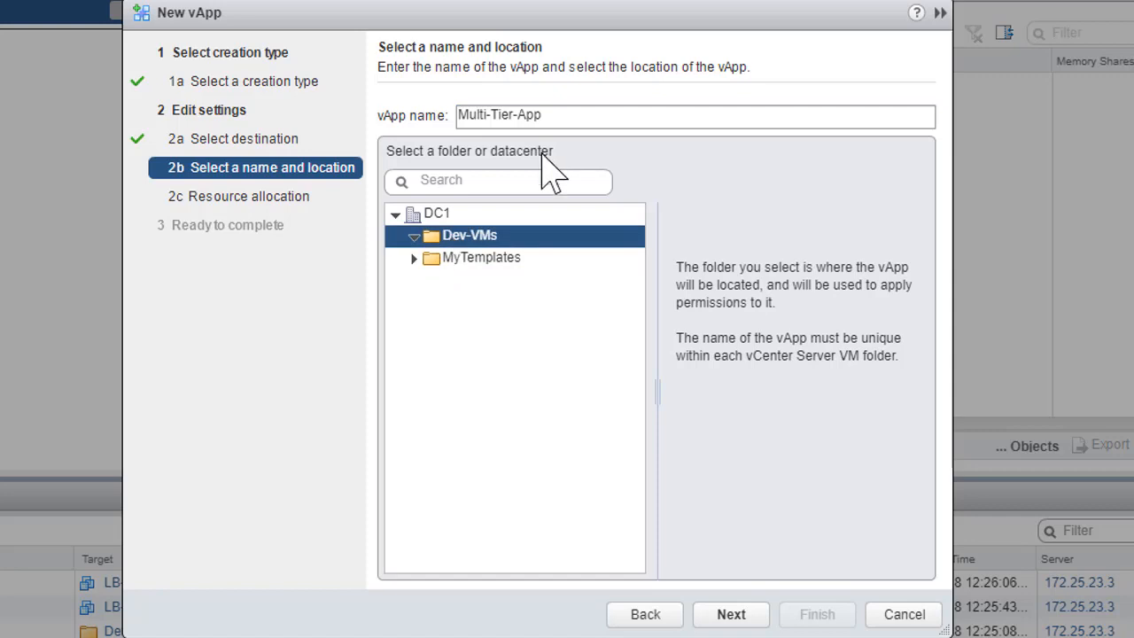
pyautogui.click(732, 617)
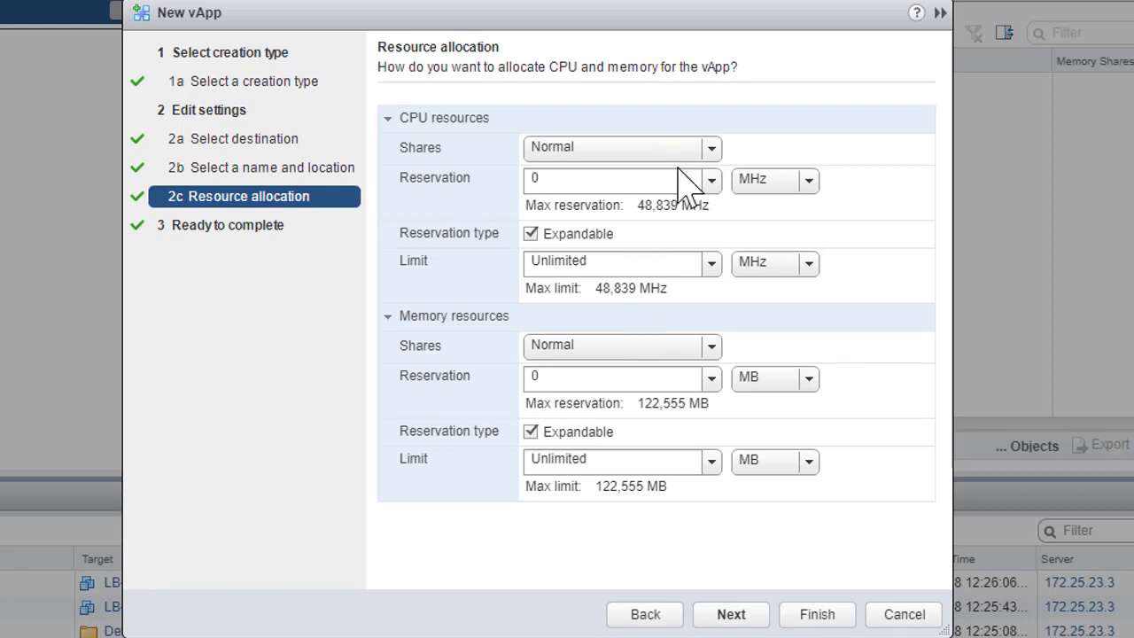
# - Set the vApp's CPU and memory shares to High and finish creating it
pyautogui.click(716, 150)
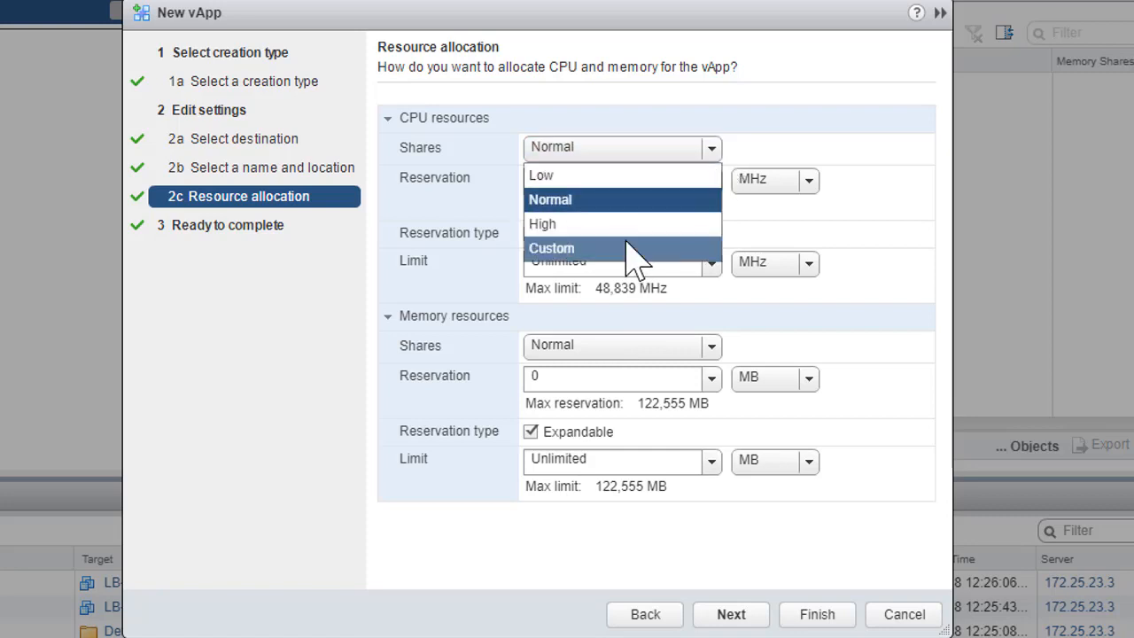
pyautogui.click(592, 228)
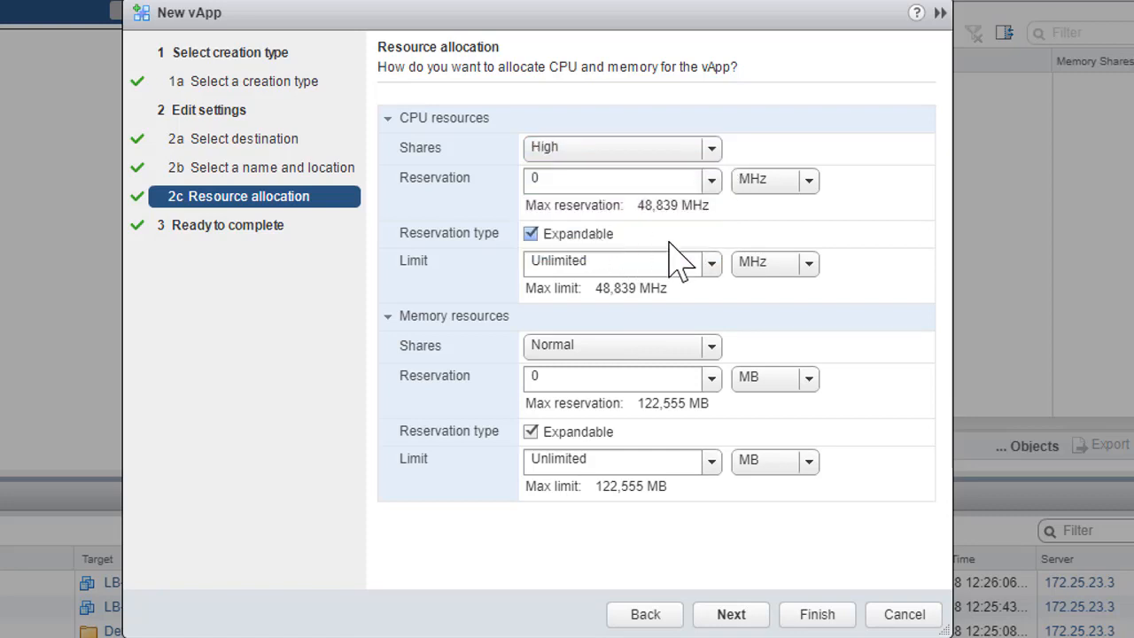
pyautogui.click(714, 349)
pyautogui.click(604, 422)
pyautogui.click(732, 614)
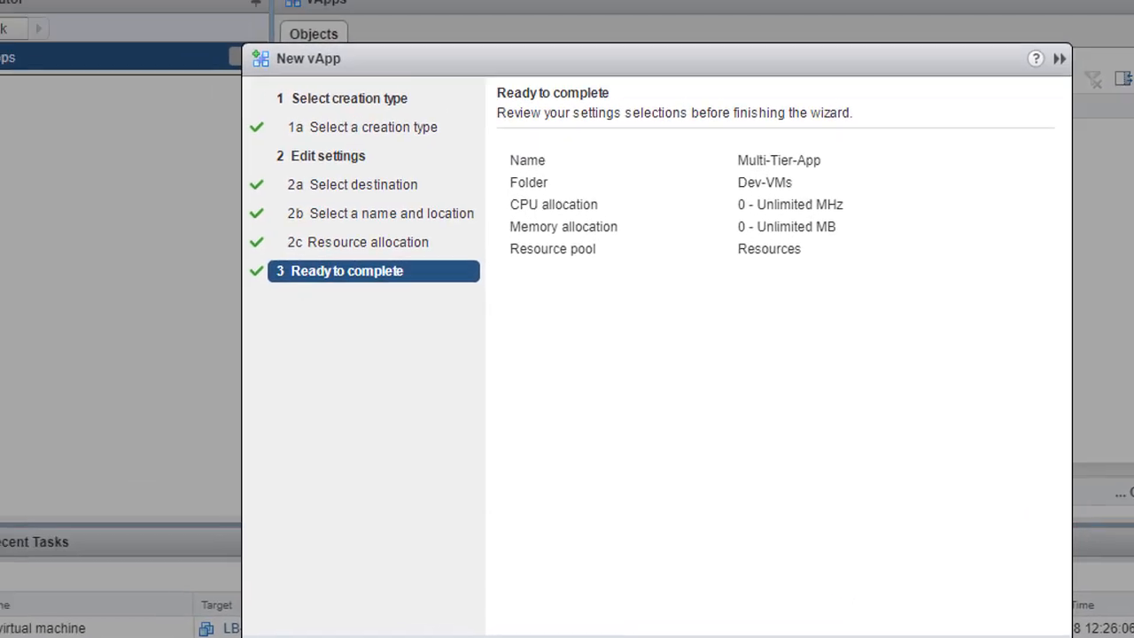
pyautogui.click(819, 618)
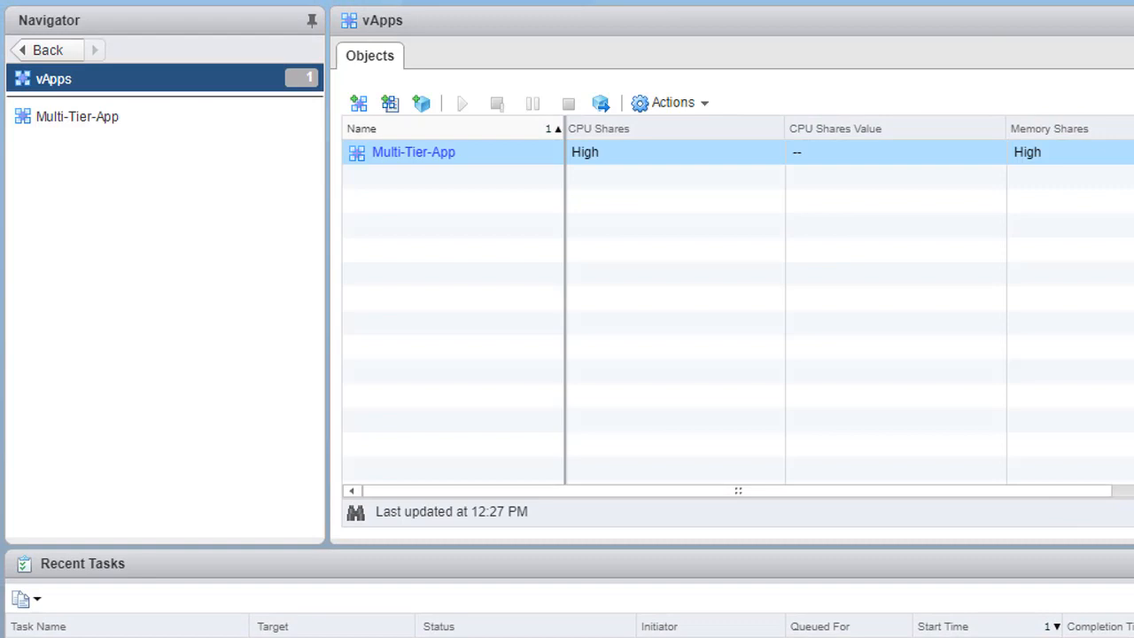
# - Move DB-VM, LB-VM and WEB-VM from the Dev-VMs folder into the Multi-Tier-App vApp
pyautogui.click(102, 117)
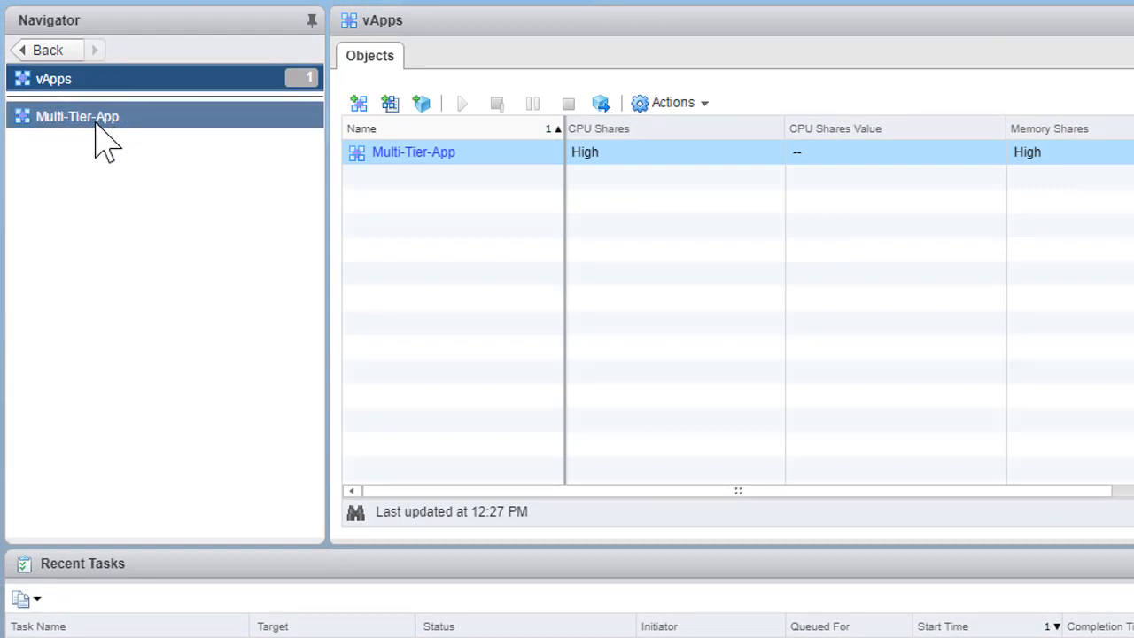
pyautogui.click(96, 119)
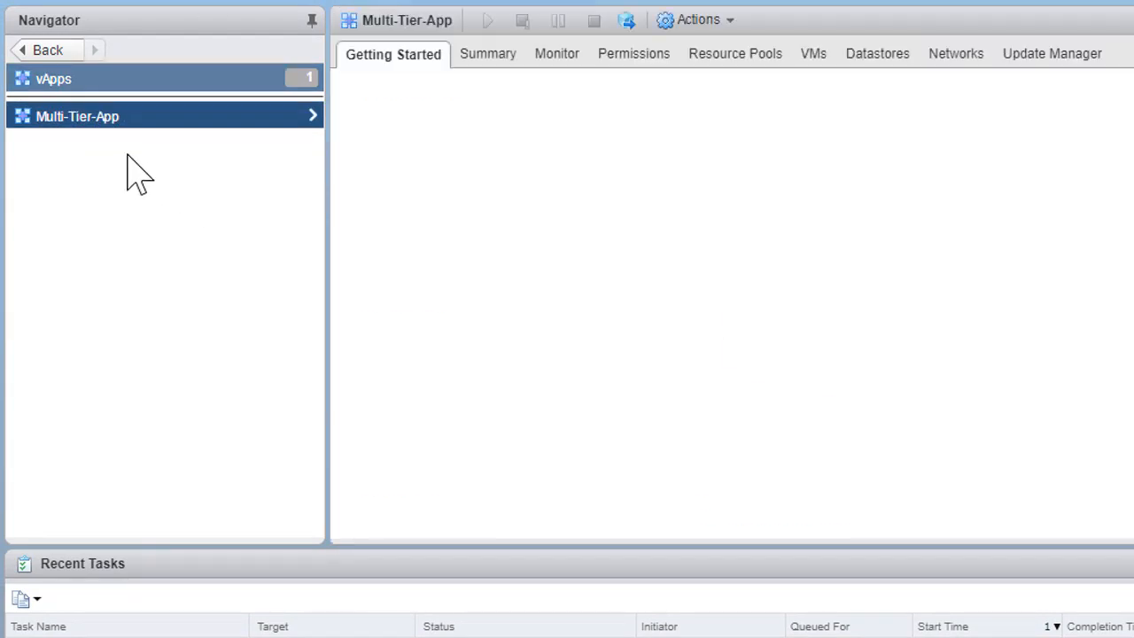
pyautogui.click(499, 79)
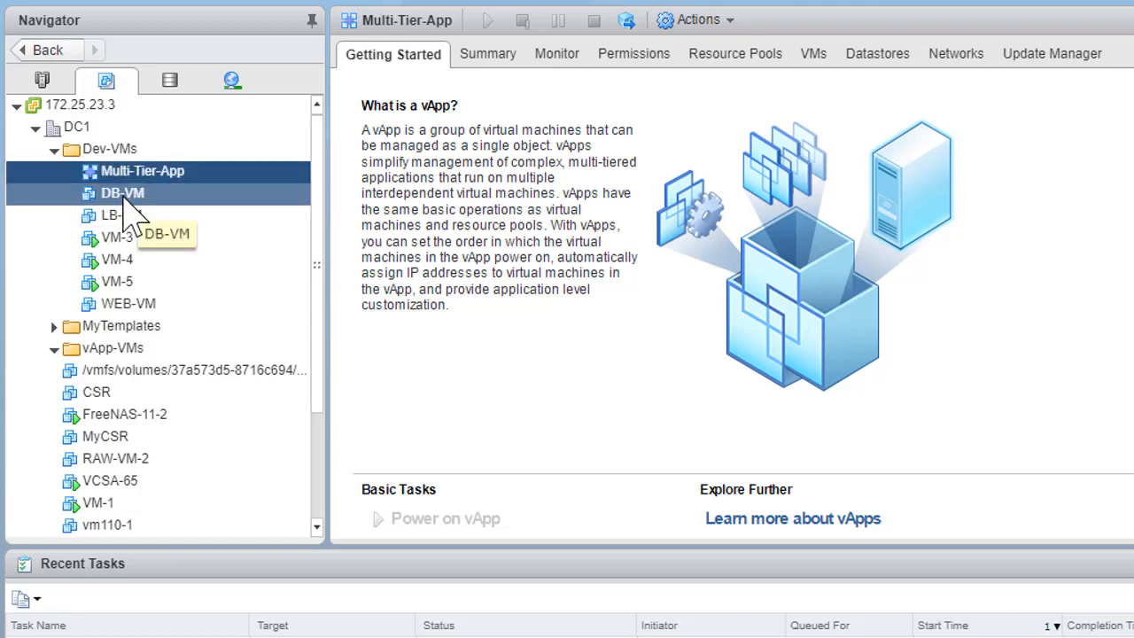
pyautogui.moveTo(124, 199); pyautogui.dragTo(148, 180)
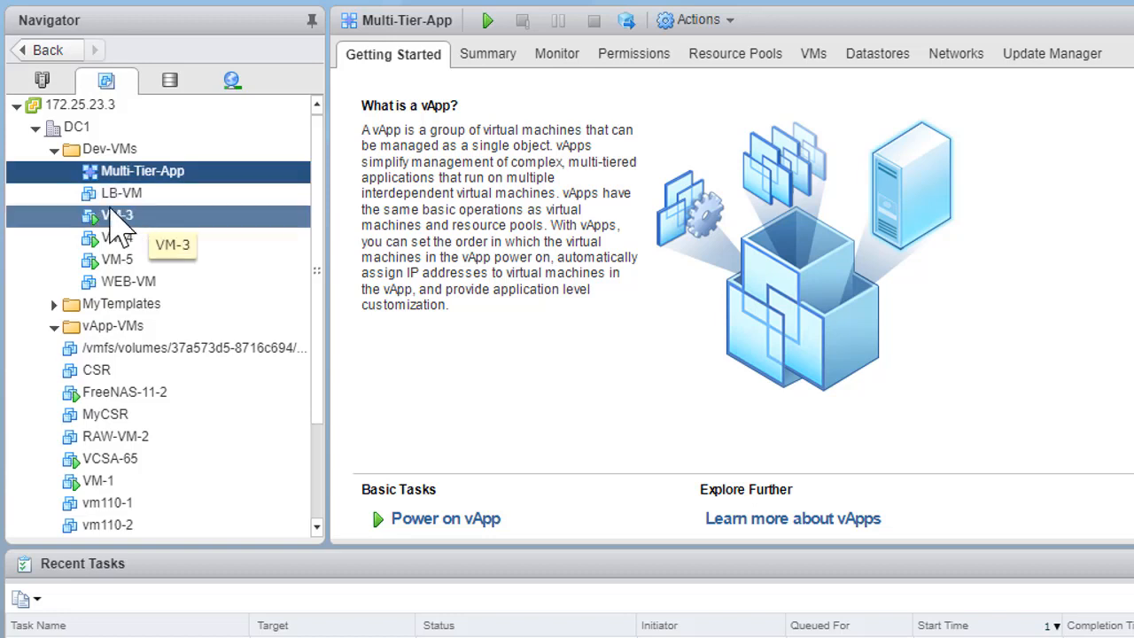
pyautogui.moveTo(103, 203); pyautogui.dragTo(133, 164)
pyautogui.moveTo(88, 261); pyautogui.dragTo(169, 185)
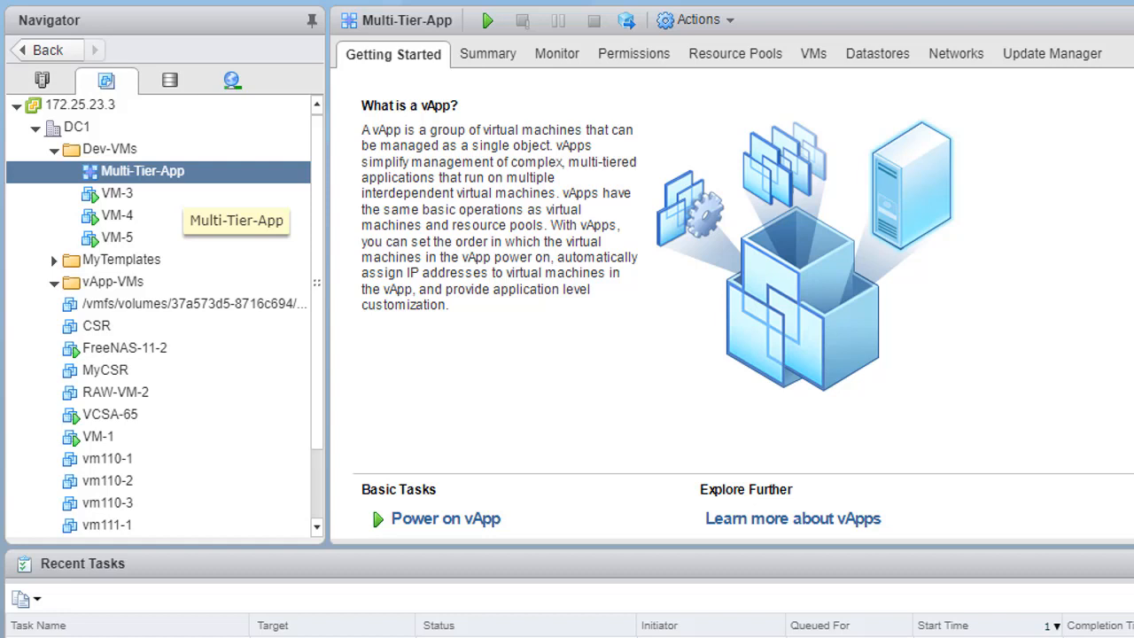
# - Review the Multi-Tier-App vApp's summary and its list of virtual machines
pyautogui.scroll(-3, 218, 330)
pyautogui.scroll(3, 218, 331)
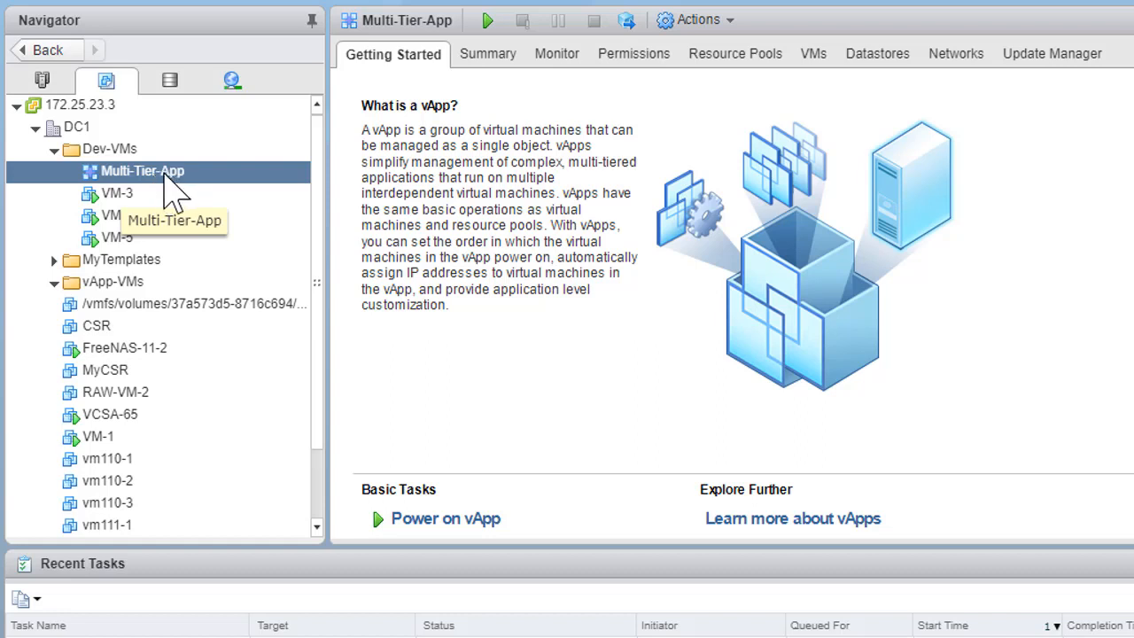
pyautogui.click(476, 53)
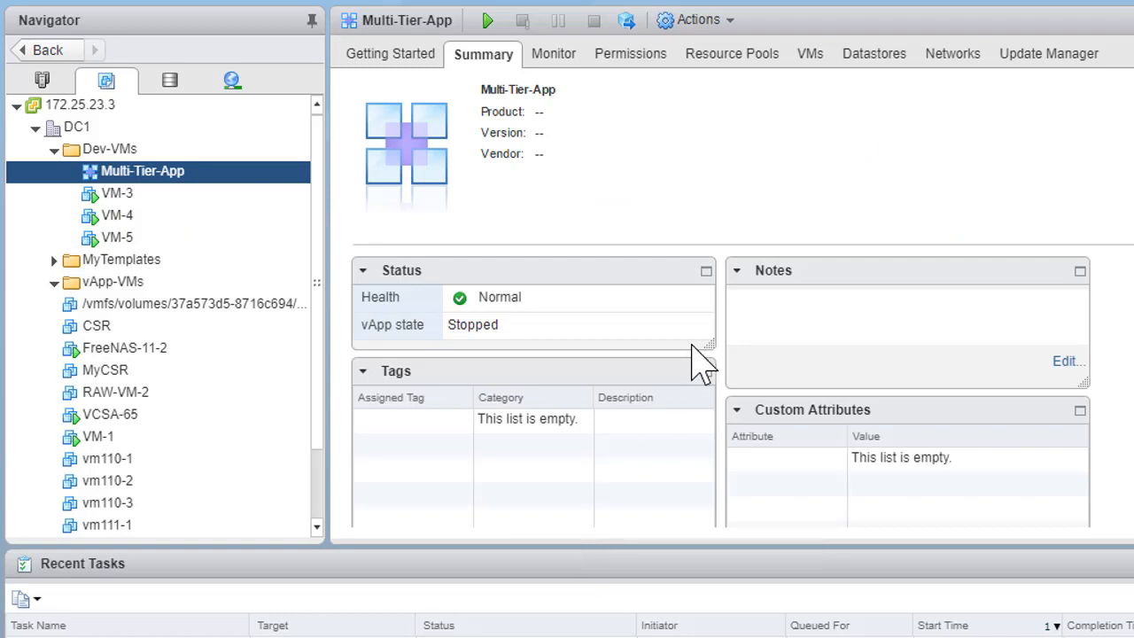
pyautogui.scroll(-1, 774, 167)
pyautogui.scroll(1, 774, 166)
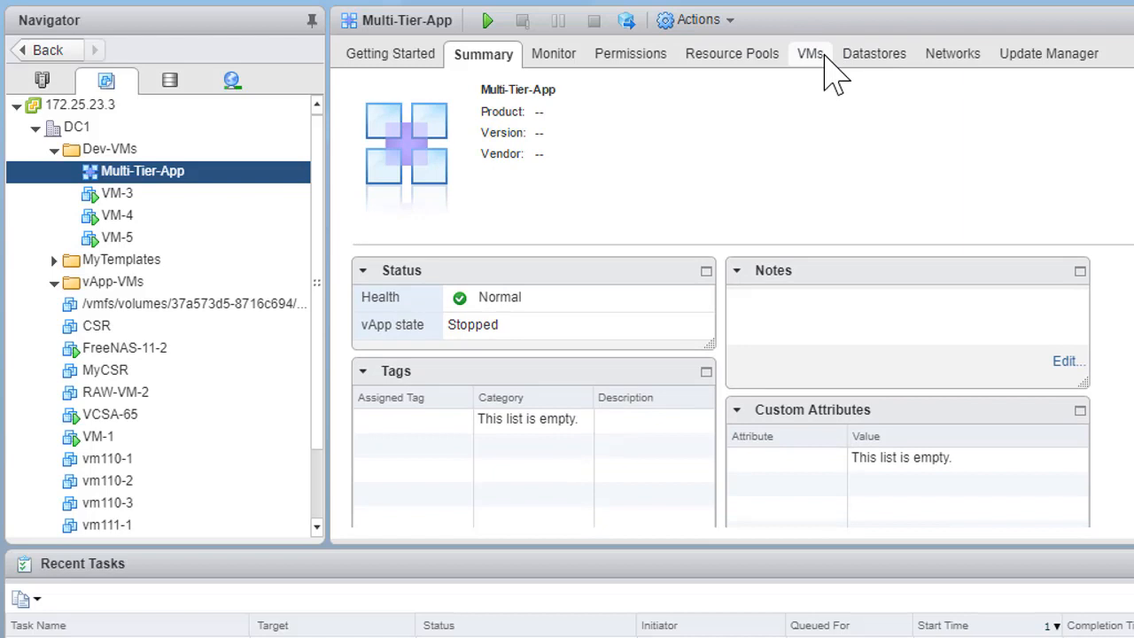
pyautogui.click(825, 55)
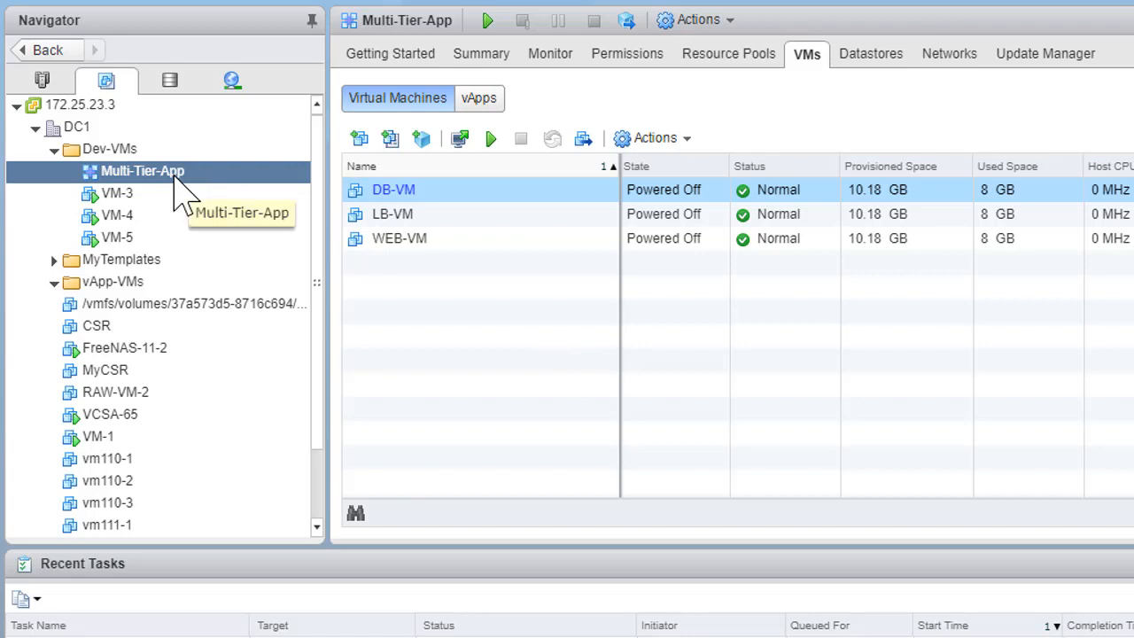
# - Open the Multi-Tier-App vApp's settings for editing and review its CPU resources and IP allocation
pyautogui.rightClick(177, 182)
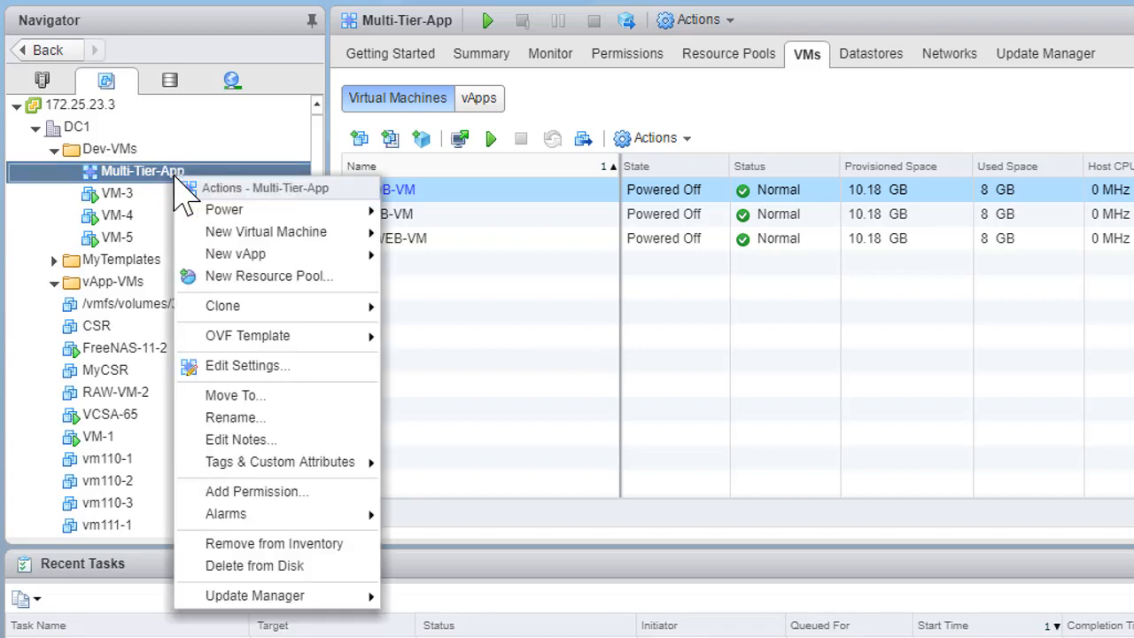
pyautogui.click(282, 367)
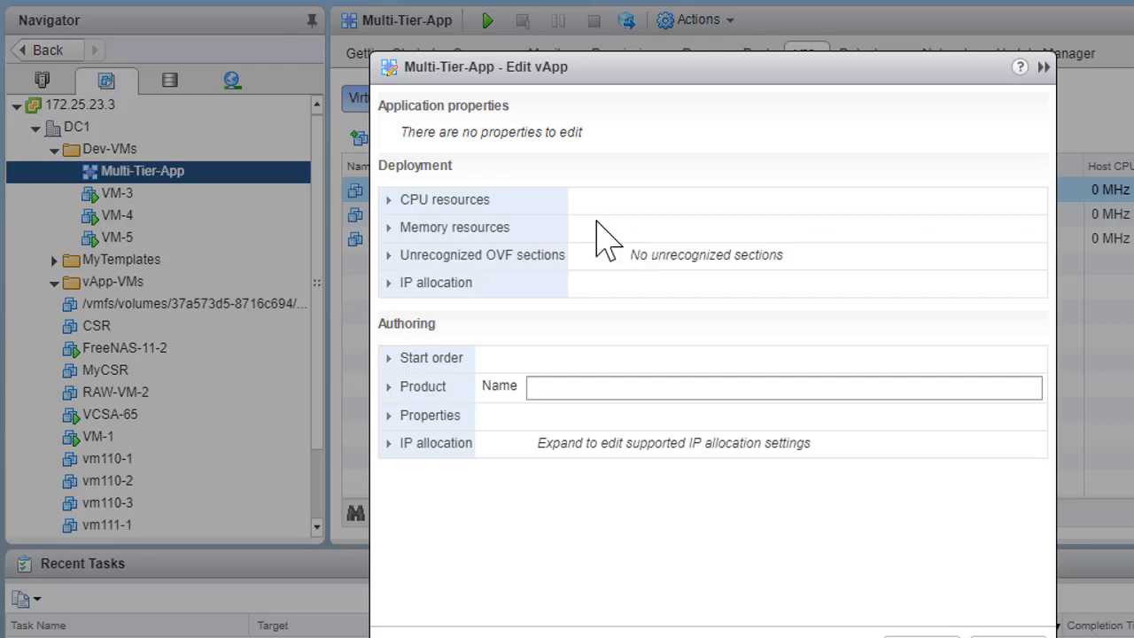
pyautogui.click(396, 202)
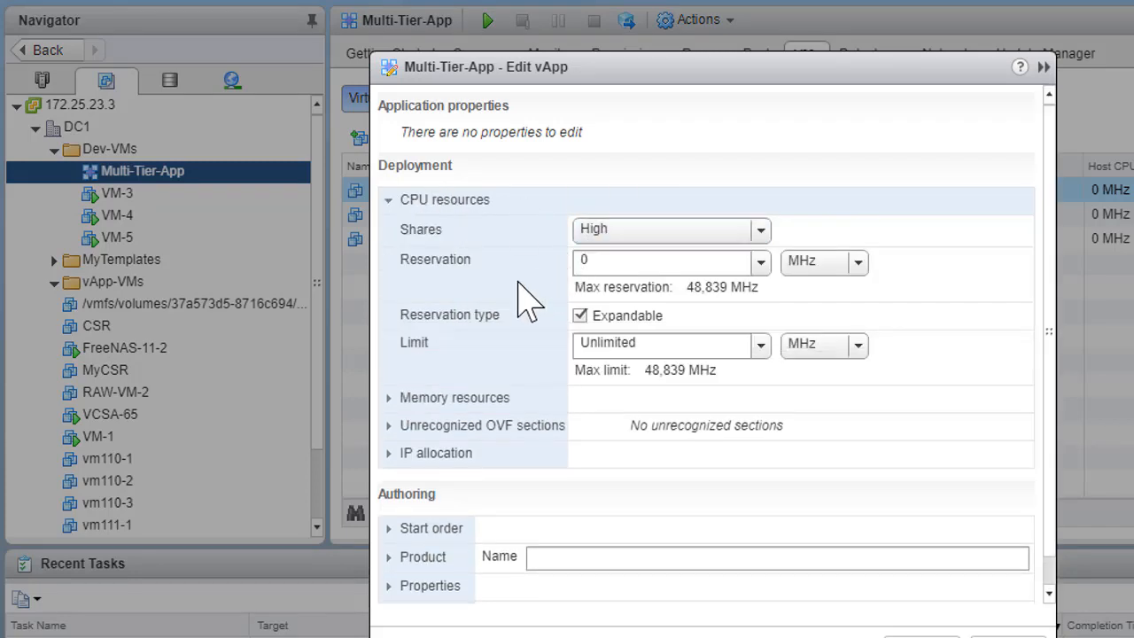
pyautogui.click(434, 202)
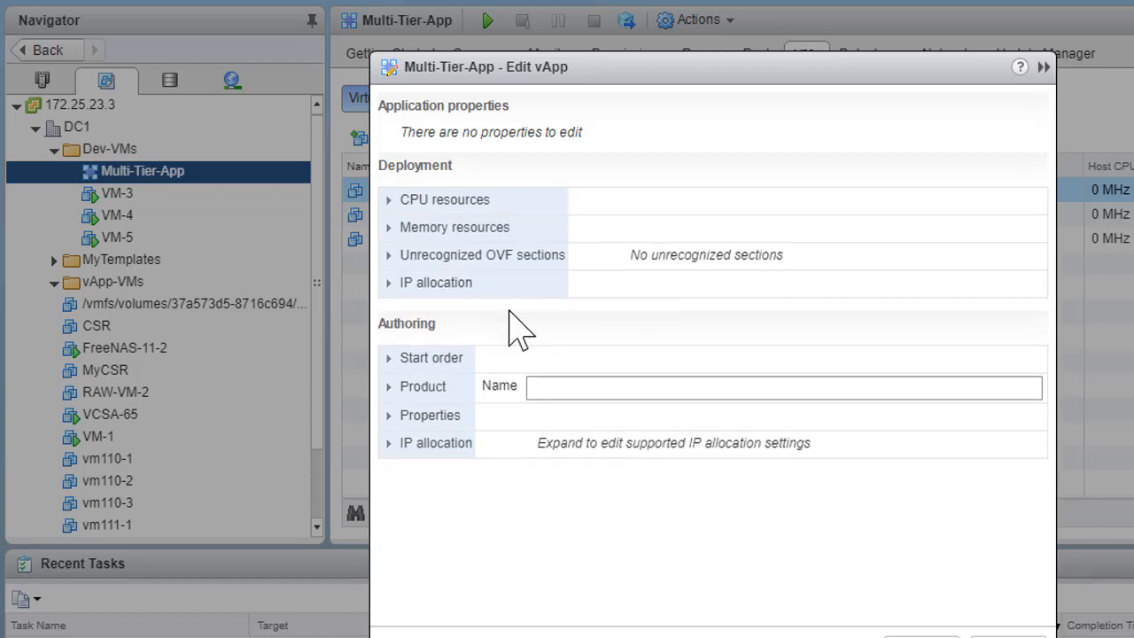
pyautogui.click(436, 286)
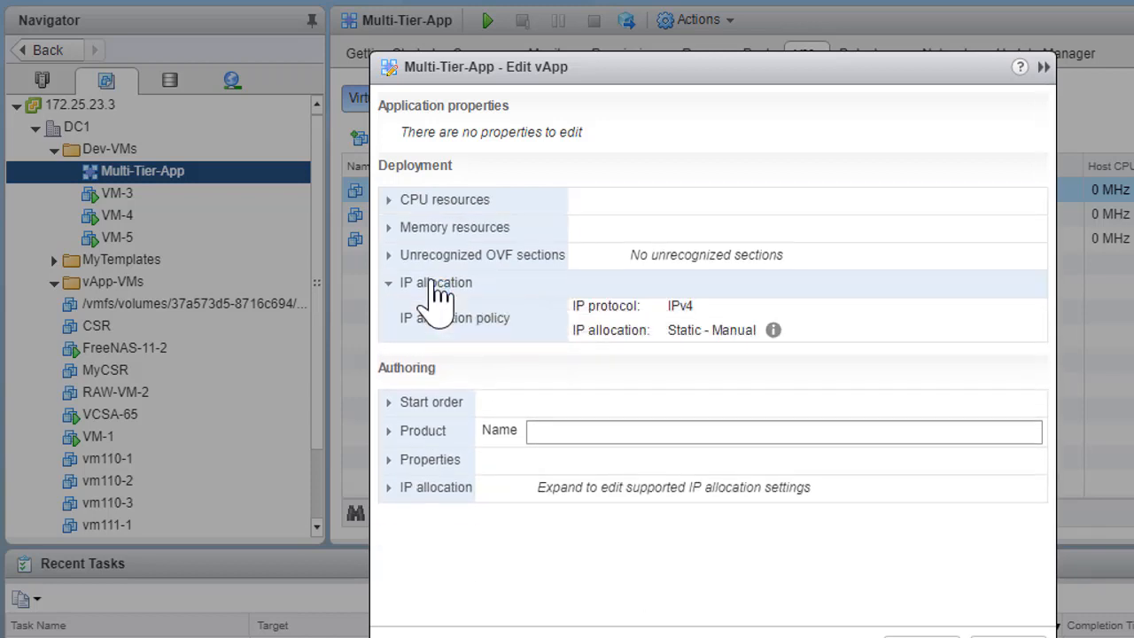
pyautogui.click(437, 285)
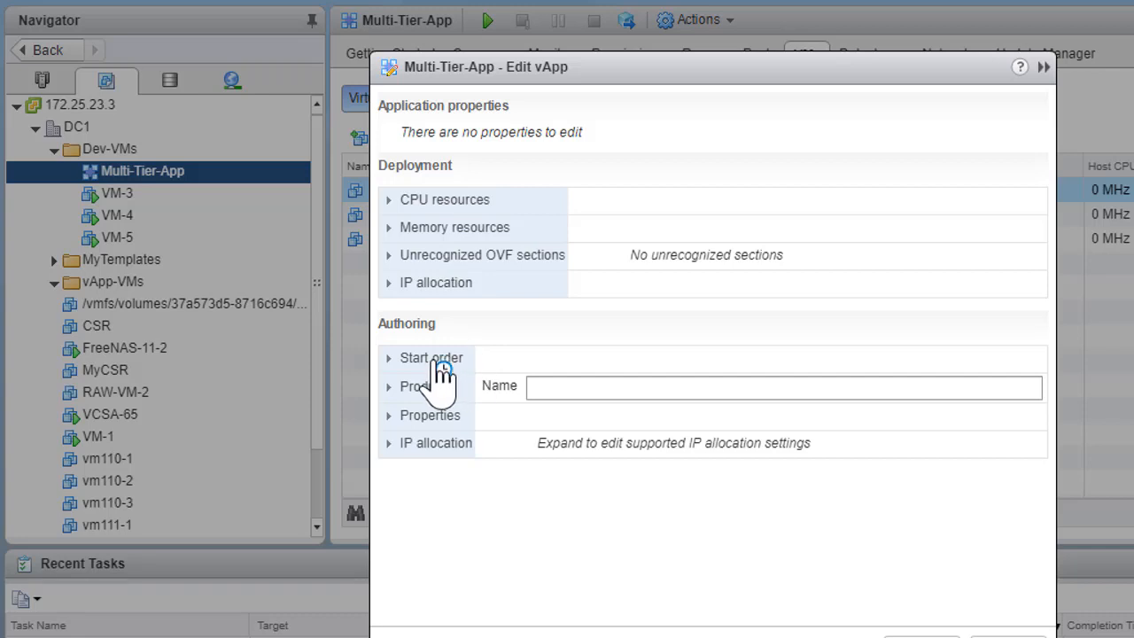
# - Arrange the vApp's start order with DB-VM in Group 1, WEB-VM in Group 2 and LB-VM in Group 3
pyautogui.click(434, 359)
pyautogui.scroll(-3, 696, 366)
pyautogui.scroll(-2, 692, 335)
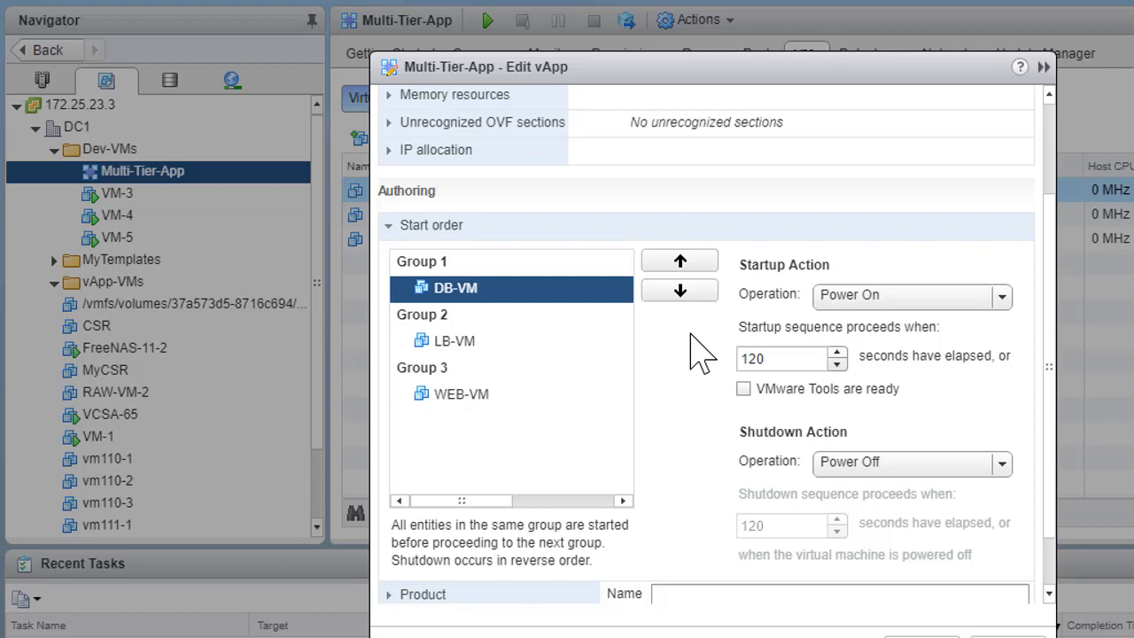
pyautogui.click(472, 293)
pyautogui.scroll(-1, 924, 437)
pyautogui.scroll(1, 924, 436)
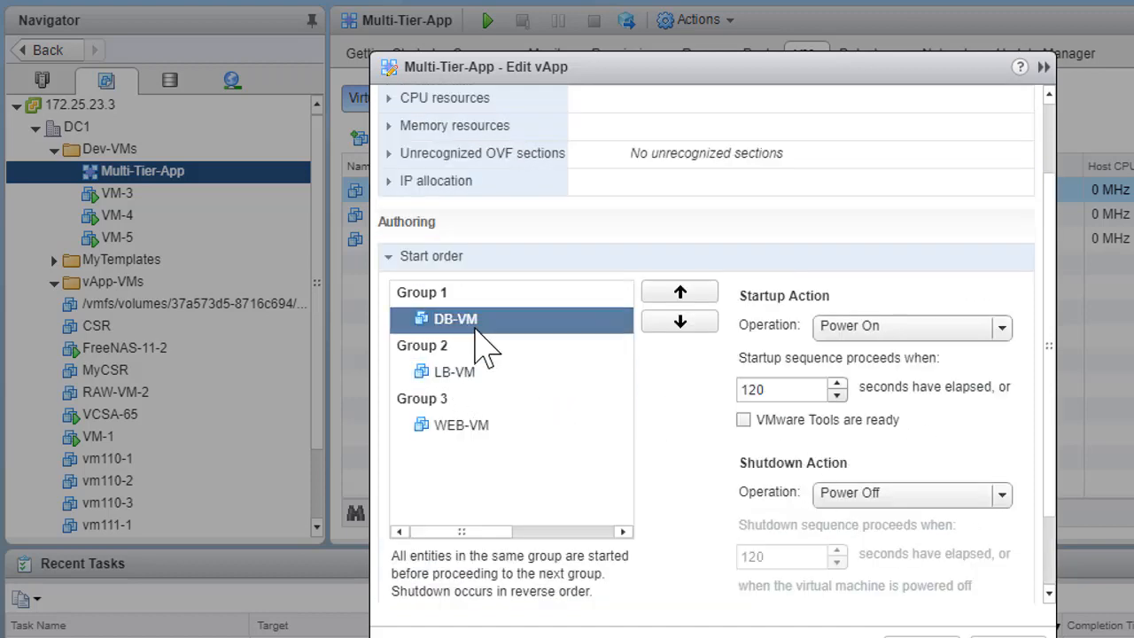
pyautogui.click(461, 423)
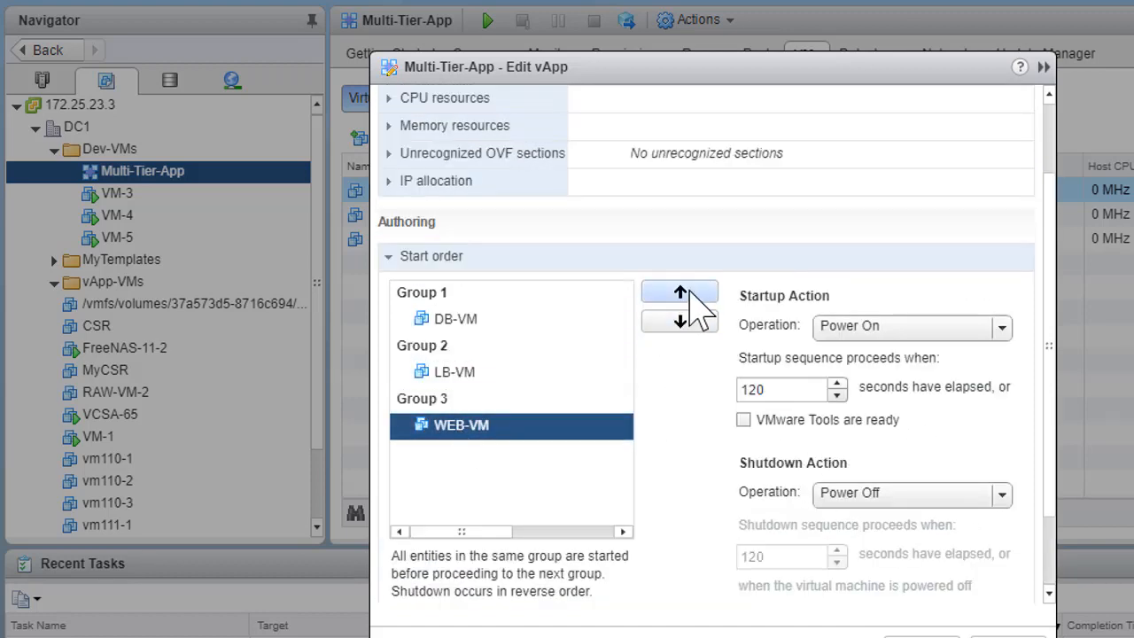
pyautogui.click(690, 290)
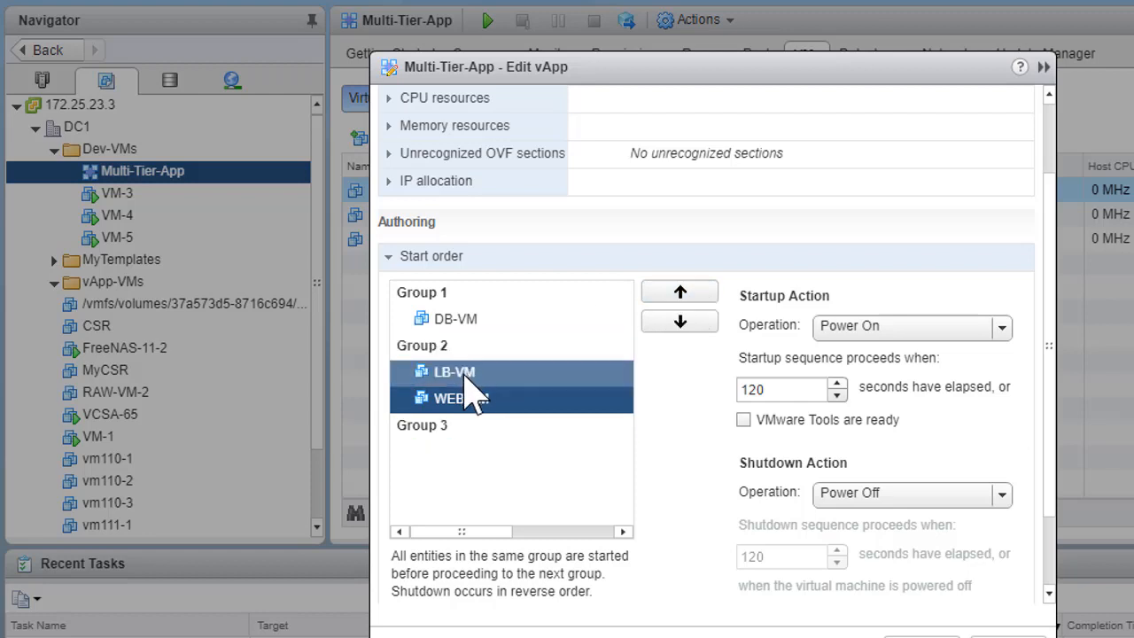
pyautogui.click(464, 372)
pyautogui.click(681, 325)
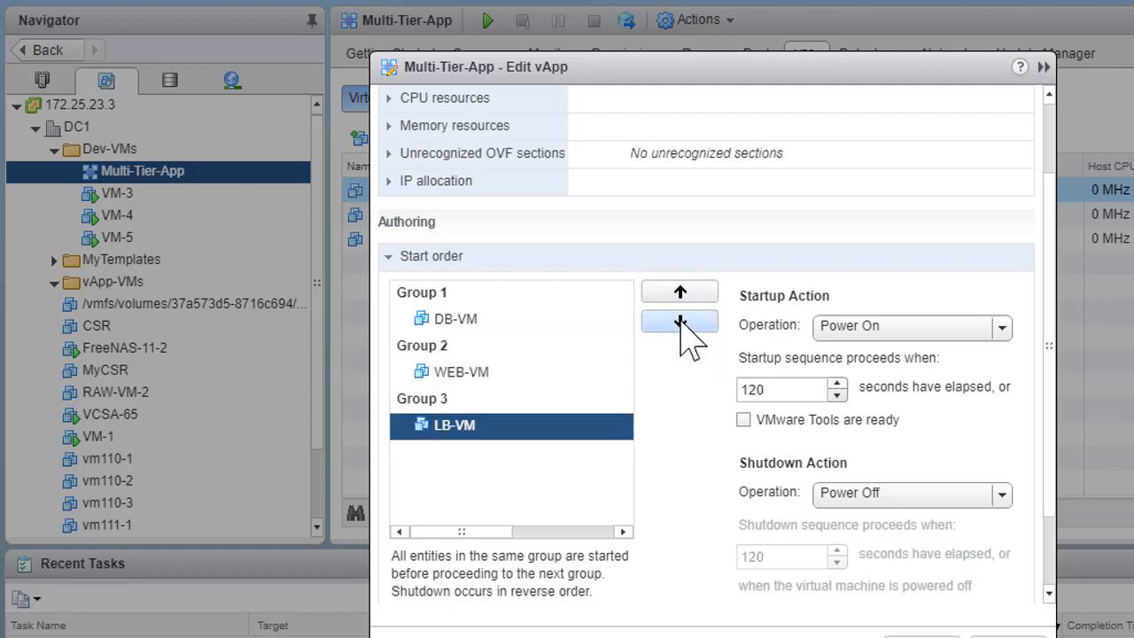
# - Set a custom startup delay in seconds for WEB-VM in Group 2 of the start order
pyautogui.click(467, 377)
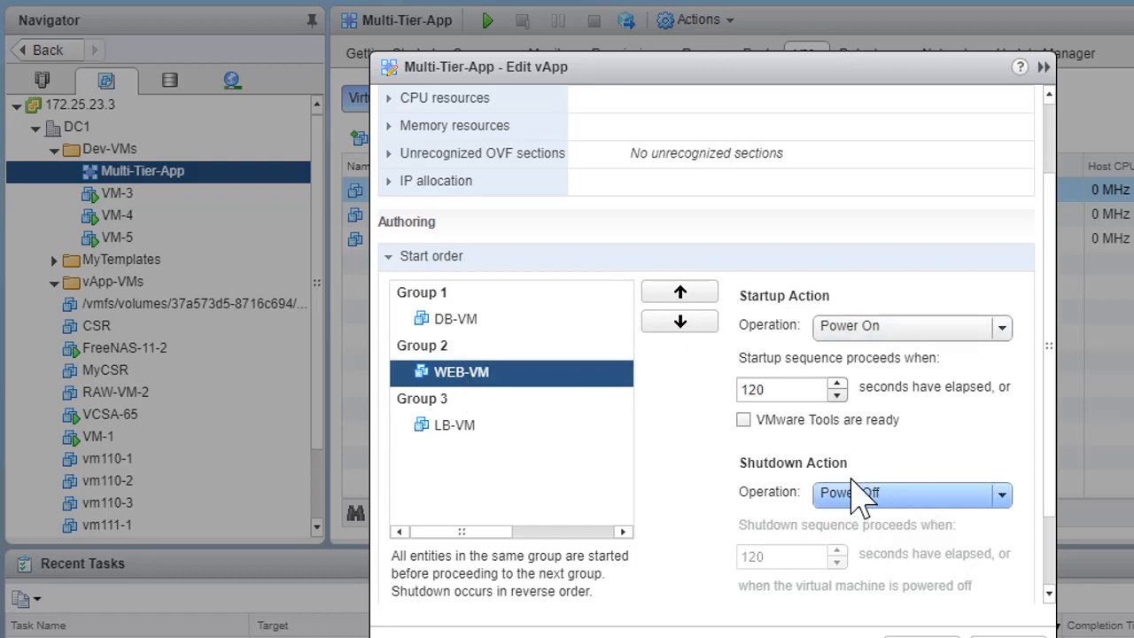
pyautogui.scroll(-1, 926, 419)
pyautogui.scroll(2, 925, 416)
pyautogui.scroll(-2, 926, 417)
pyautogui.scroll(2, 926, 416)
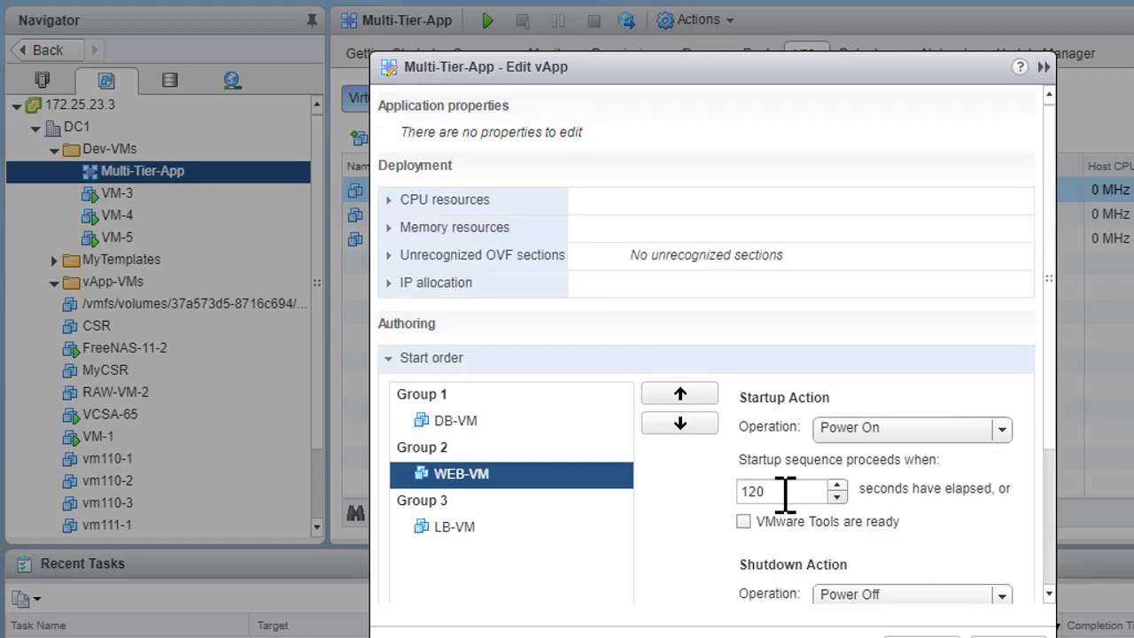
pyautogui.doubleClick(786, 493)
pyautogui.write('150')
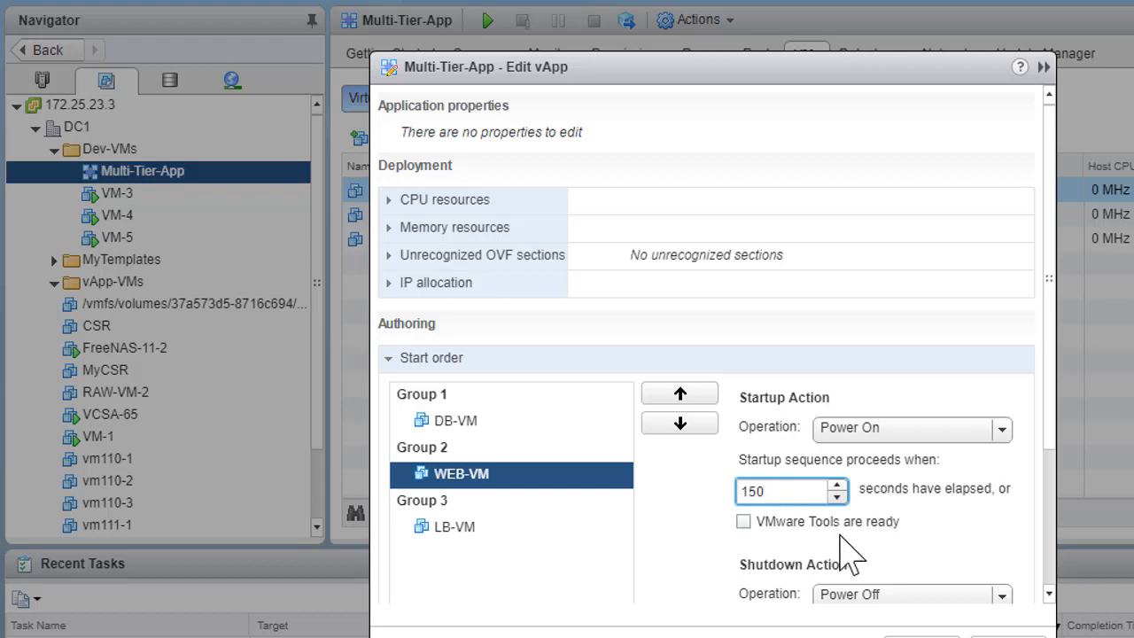
pyautogui.press('BackSpace')
pyautogui.press('BackSpace')
pyautogui.write('17')
# - Try 200 seconds as LB-VM's startup delay and put it back to 120 seconds
pyautogui.click(542, 528)
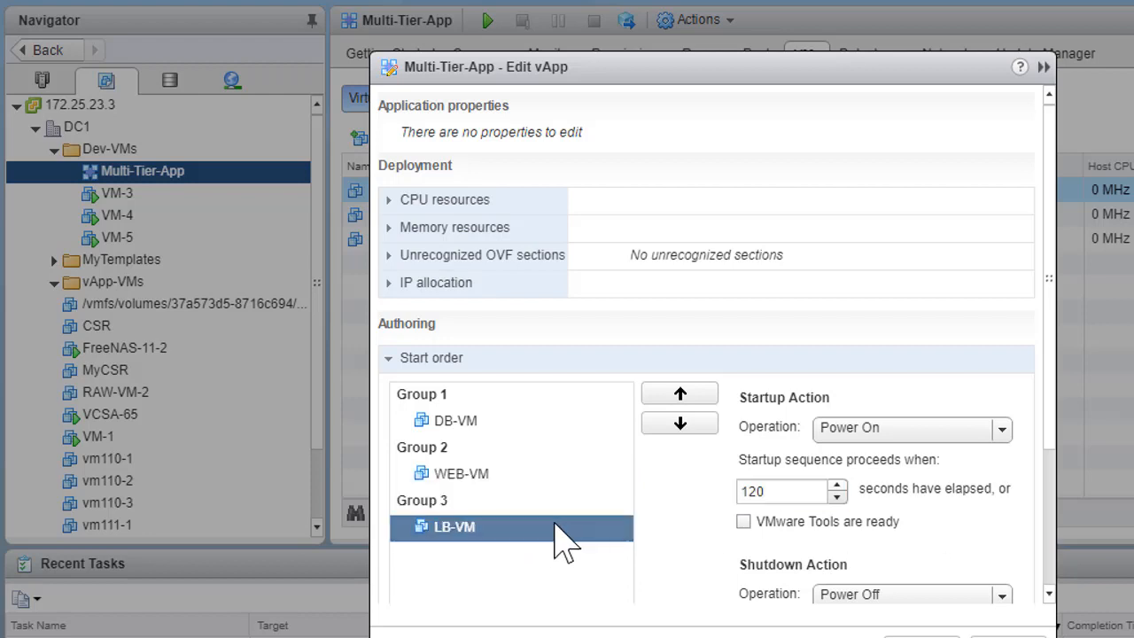
pyautogui.click(791, 495)
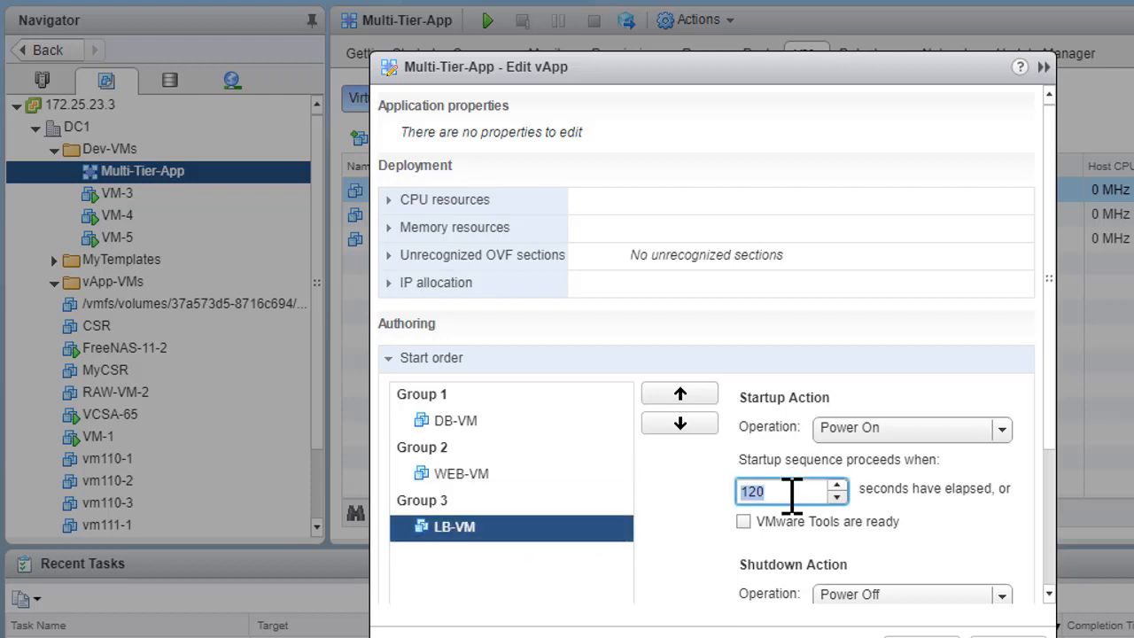
pyautogui.write('200')
pyautogui.press('BackSpace')
pyautogui.press('BackSpace')
pyautogui.press('BackSpace')
pyautogui.write('117')
pyautogui.press('BackSpace')
pyautogui.press('BackSpace')
pyautogui.write('20')
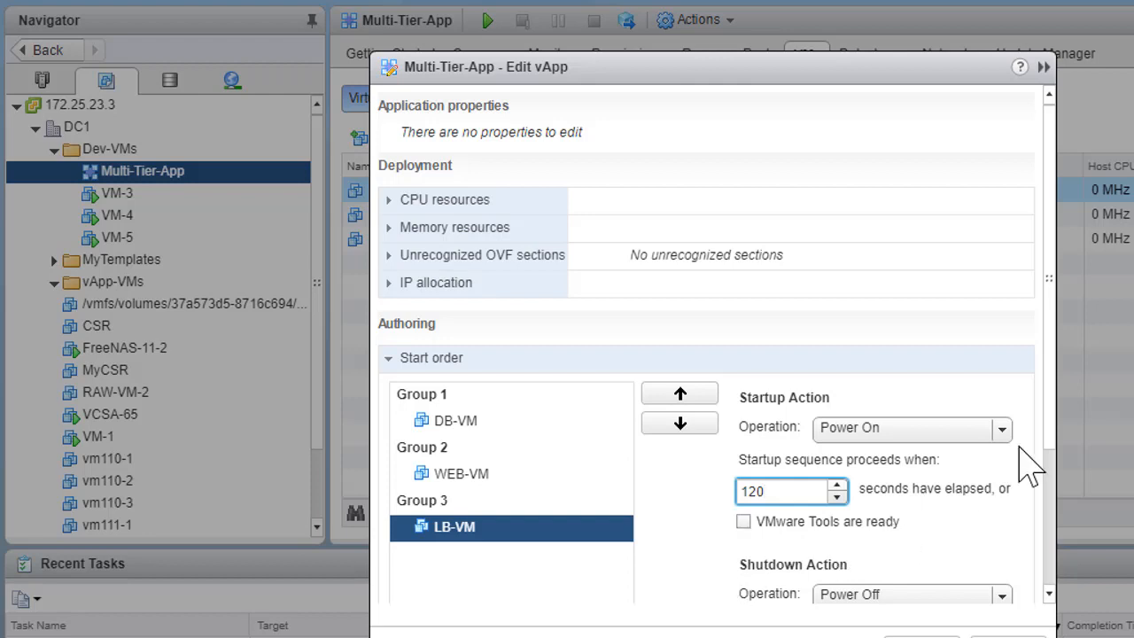
# - Check the remaining startup and shutdown settings and save the edited Multi-Tier-App settings
pyautogui.scroll(-3, 1059, 439)
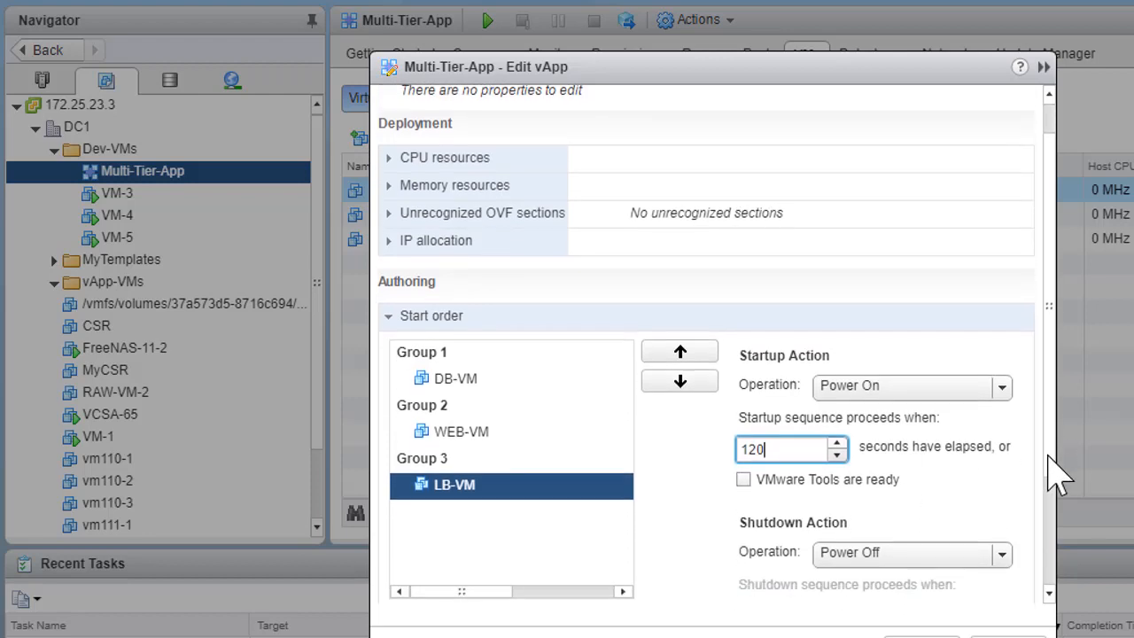
pyautogui.scroll(-1, 1054, 542)
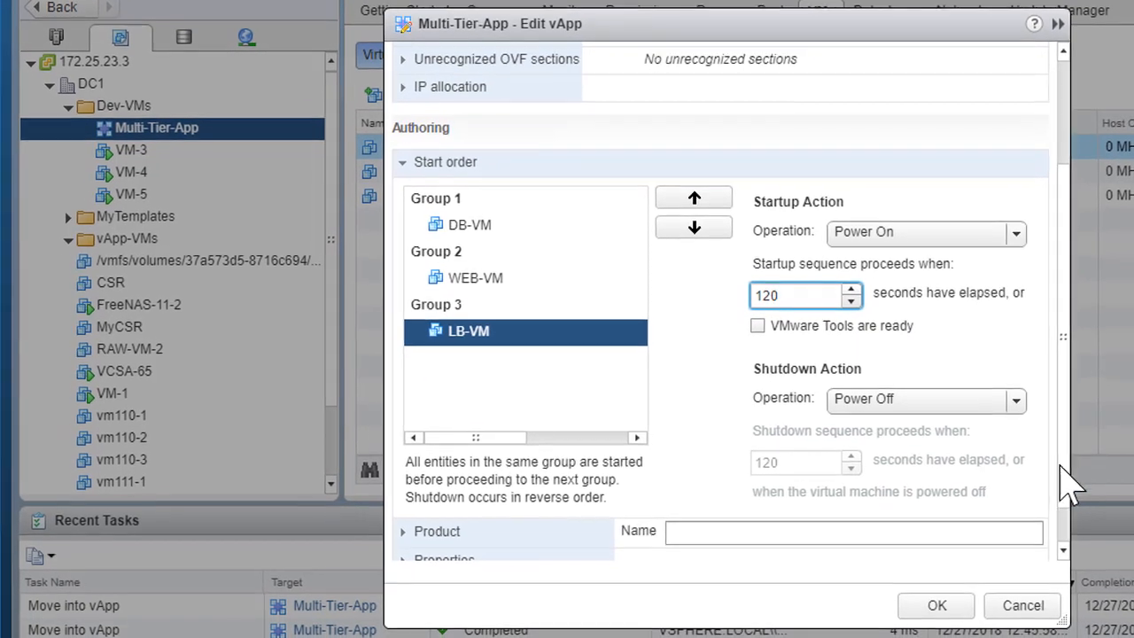
pyautogui.scroll(-2, 1052, 545)
pyautogui.click(937, 608)
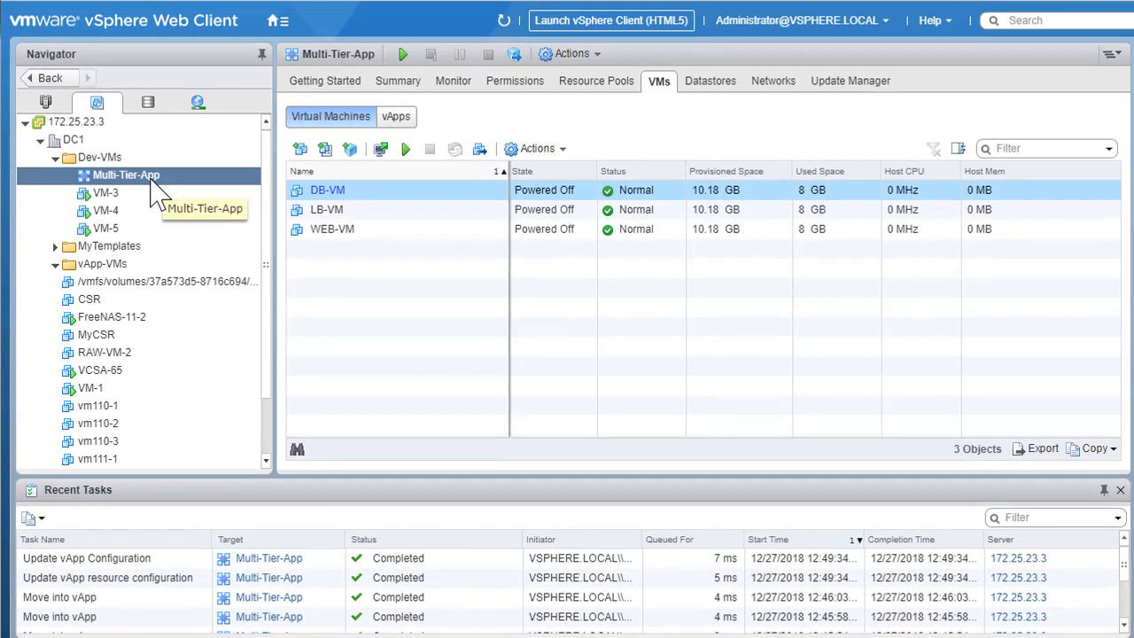
# - Power on the Multi-Tier-App vApp so its virtual machines start in the configured order
pyautogui.rightClick(158, 182)
pyautogui.moveTo(212, 208)
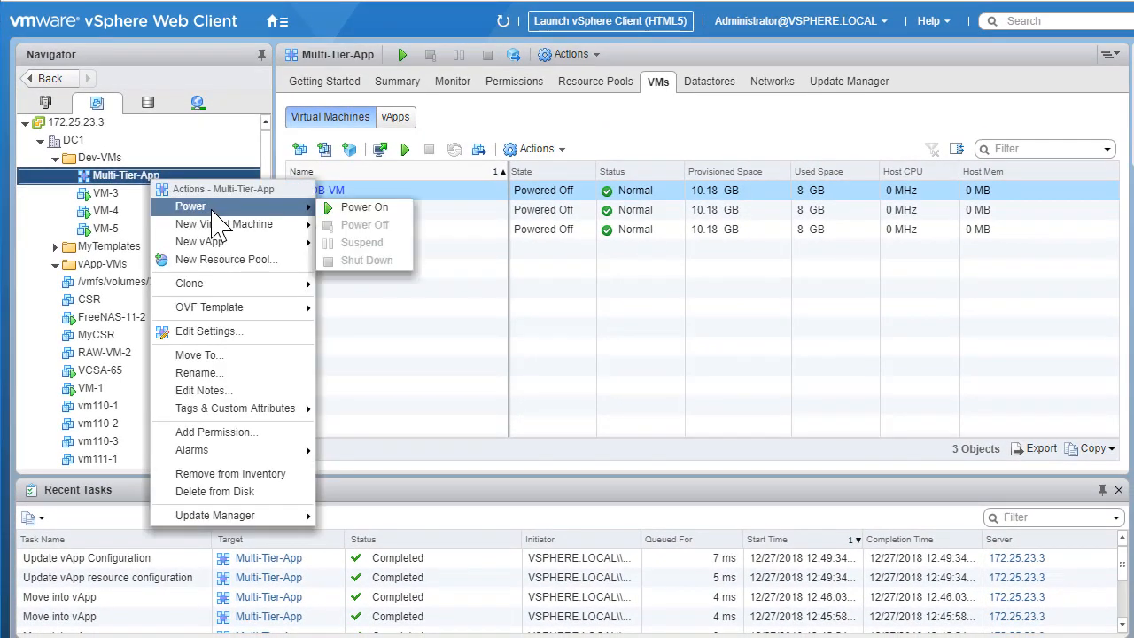
pyautogui.click(364, 208)
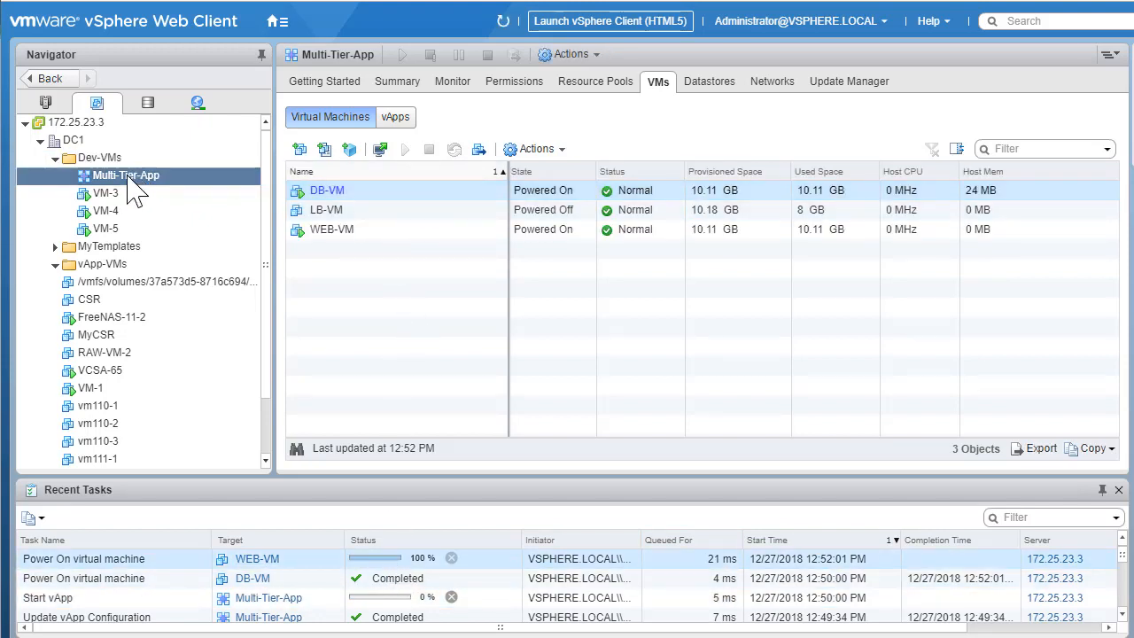
pyautogui.keyDown('ctrl'); pyautogui.click(380, 228); pyautogui.keyUp('ctrl')
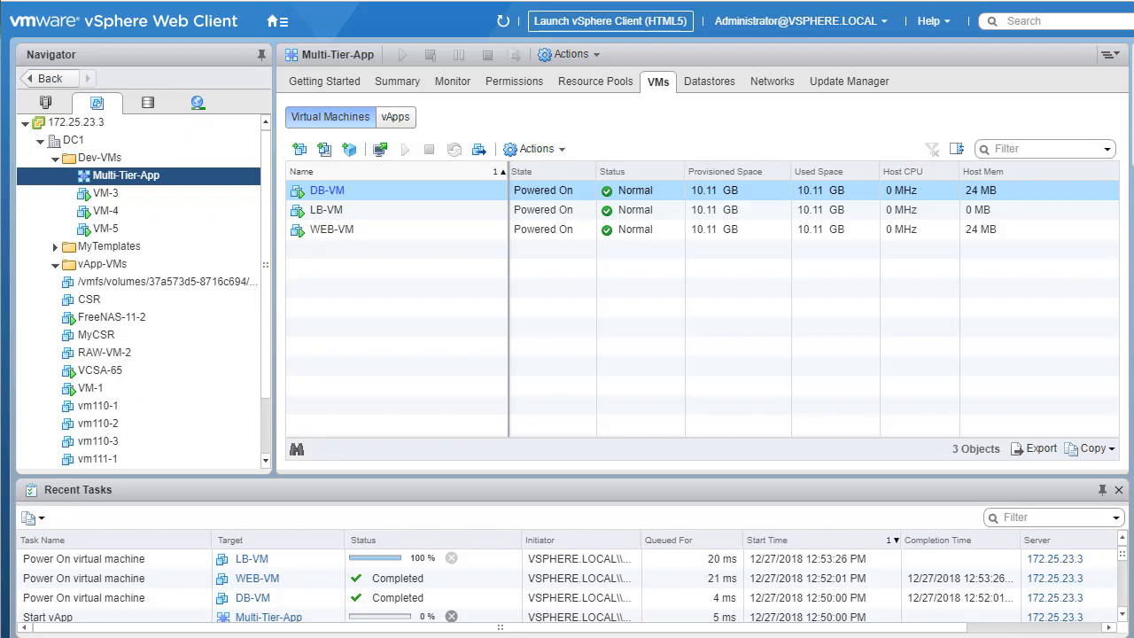
# - Check which power actions are available for Multi-Tier-App while its virtual machines are starting
pyautogui.rightClick(133, 177)
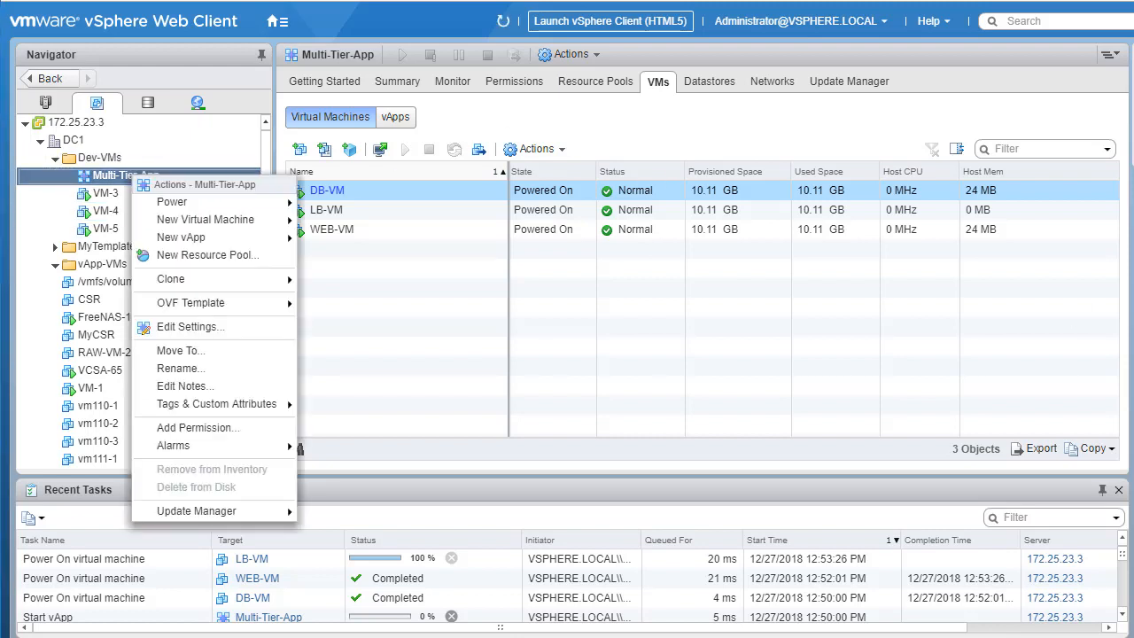
pyautogui.moveTo(227, 206)
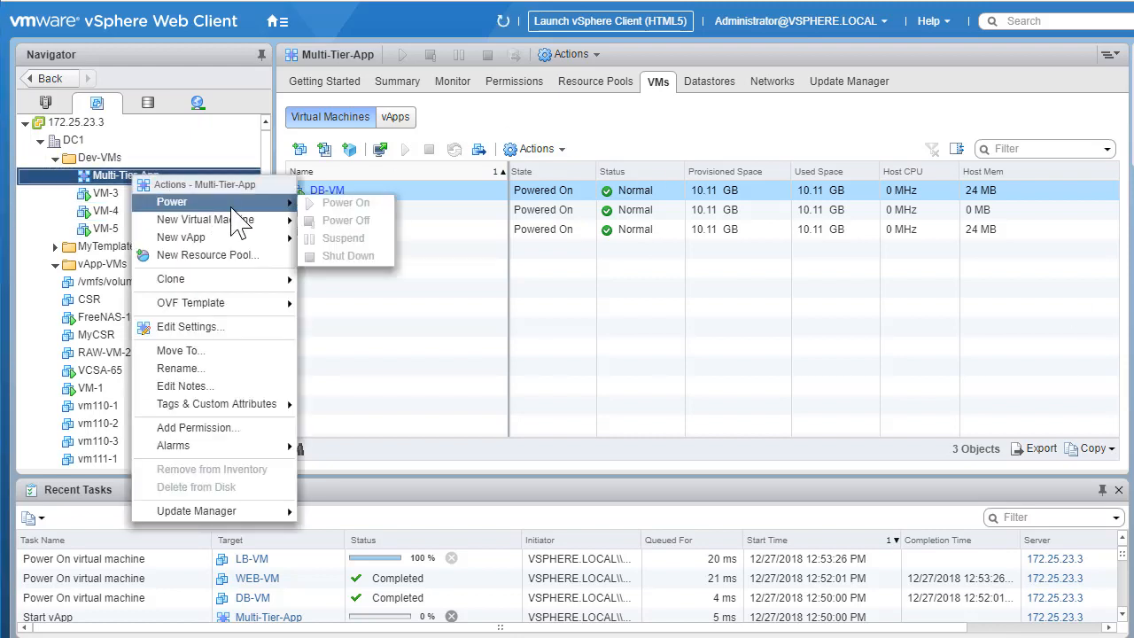
pyautogui.click(600, 261)
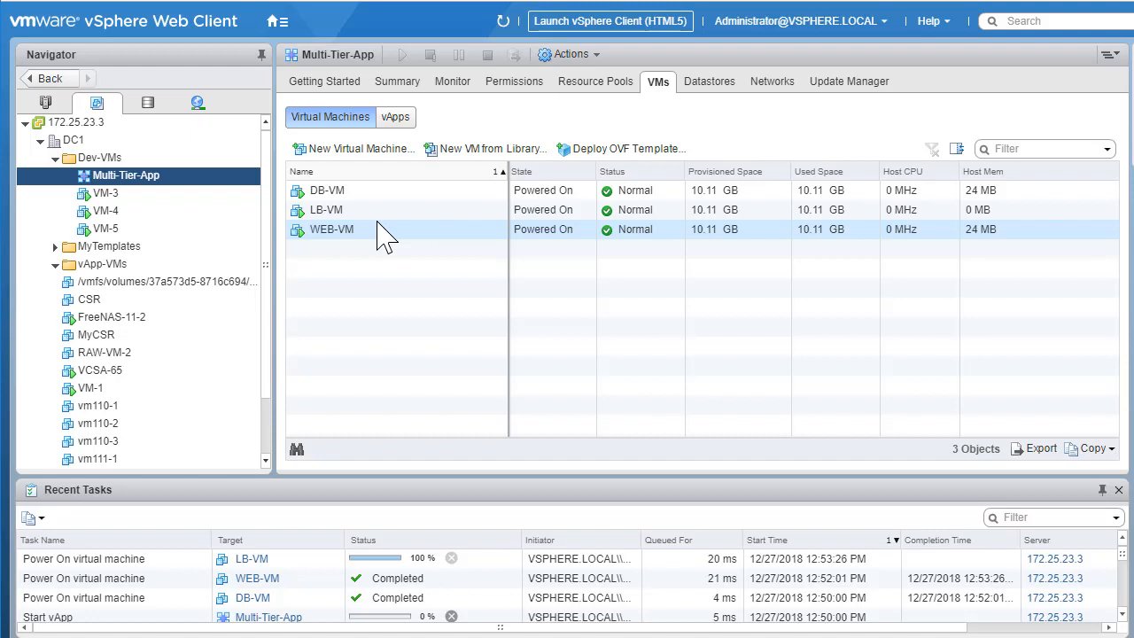
pyautogui.rightClick(153, 178)
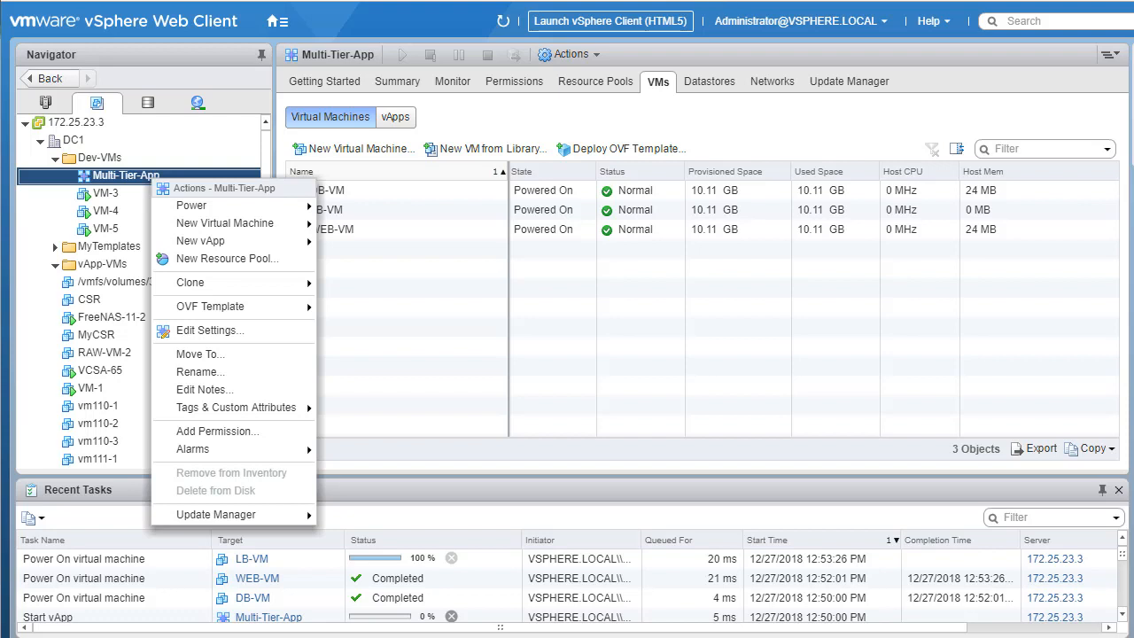
pyautogui.click(608, 360)
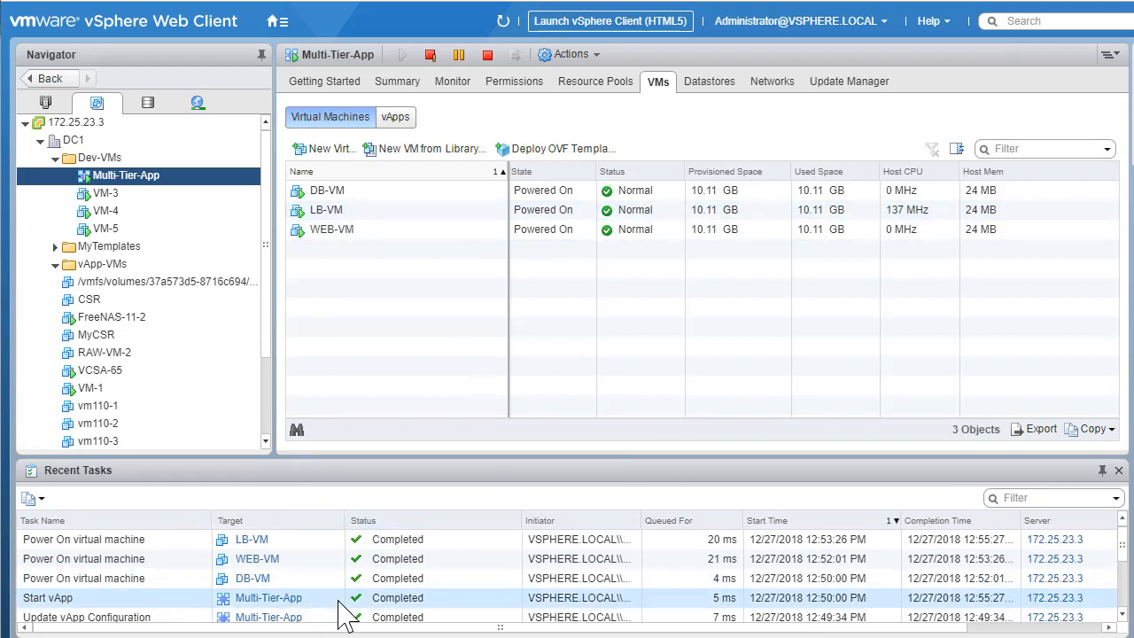
# - Power off the Multi-Tier-App vApp together with all its virtual machines
pyautogui.rightClick(149, 182)
pyautogui.moveTo(190, 206)
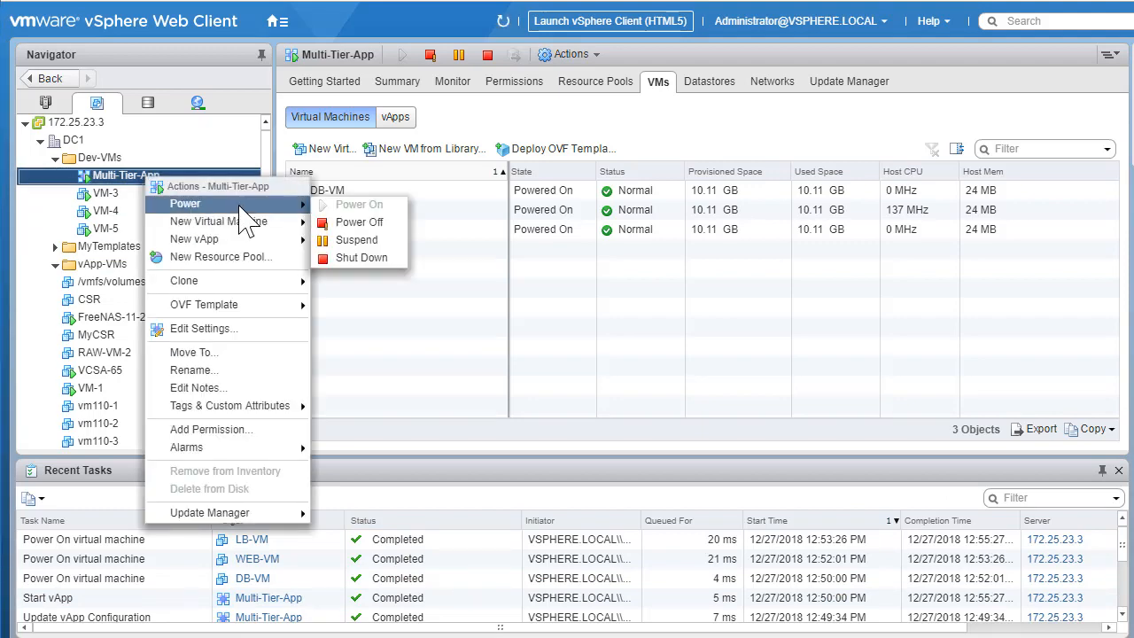
pyautogui.click(359, 222)
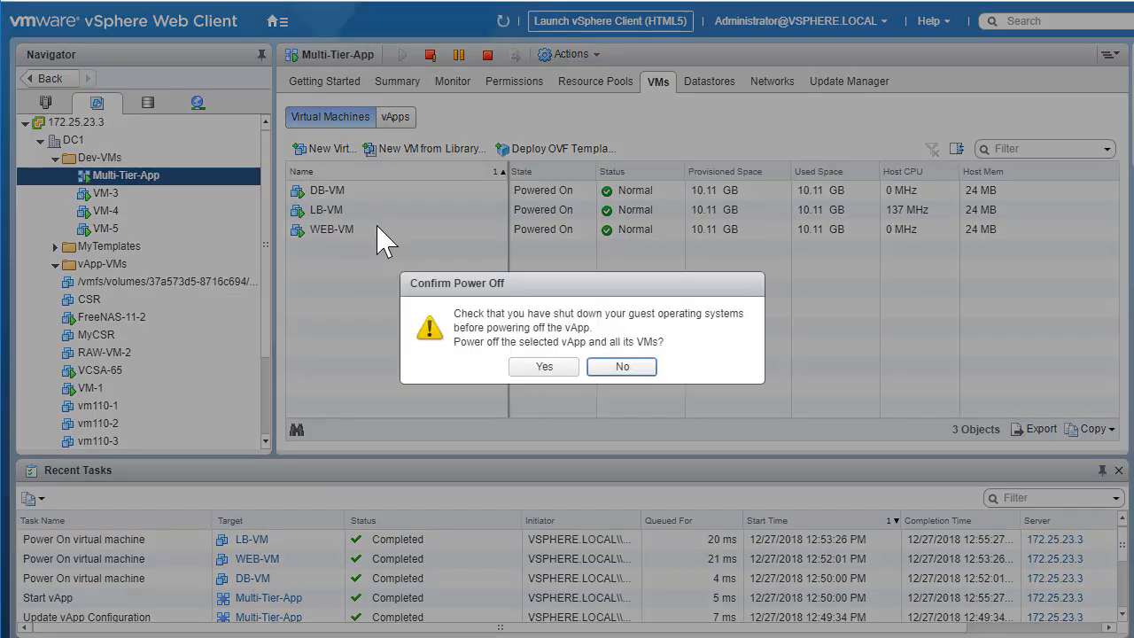
pyautogui.click(542, 367)
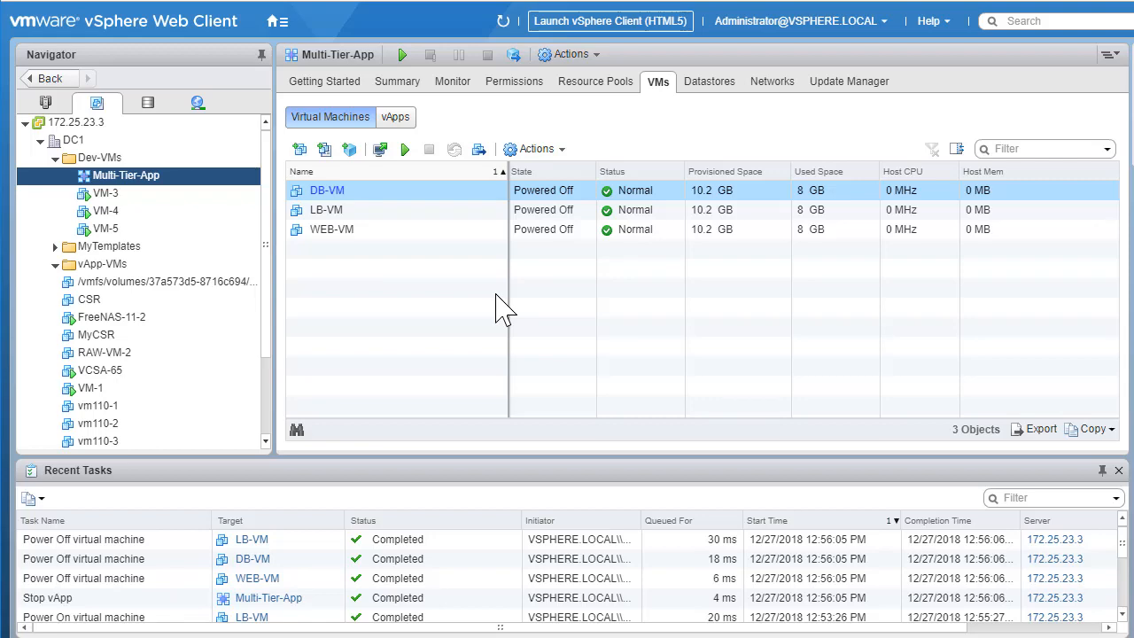
pyautogui.rightClick(156, 180)
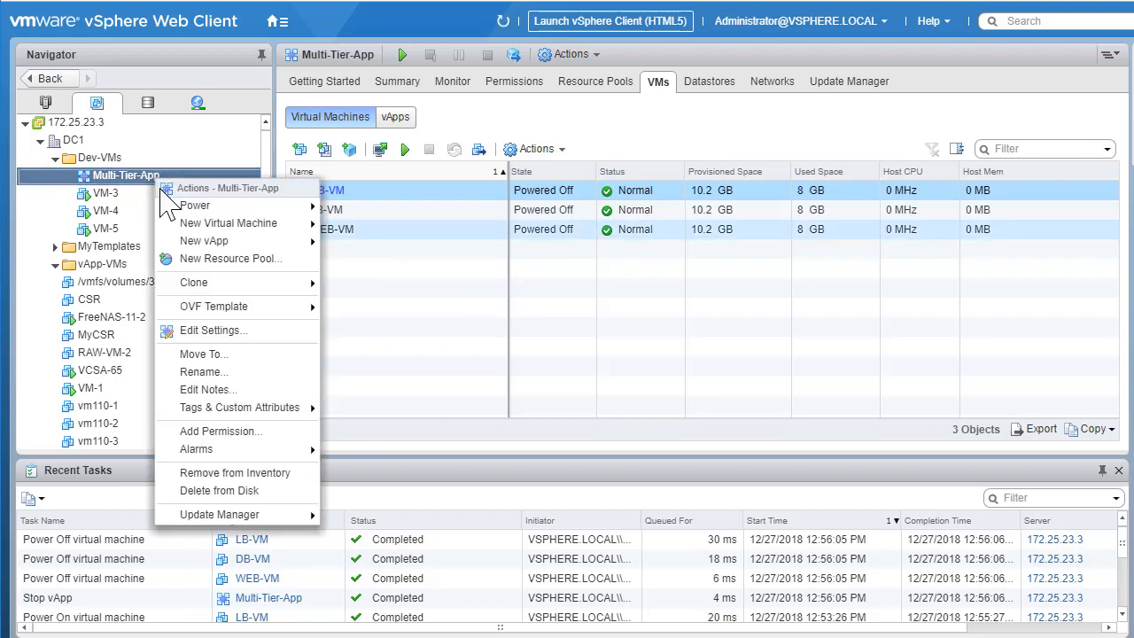
pyautogui.click(226, 493)
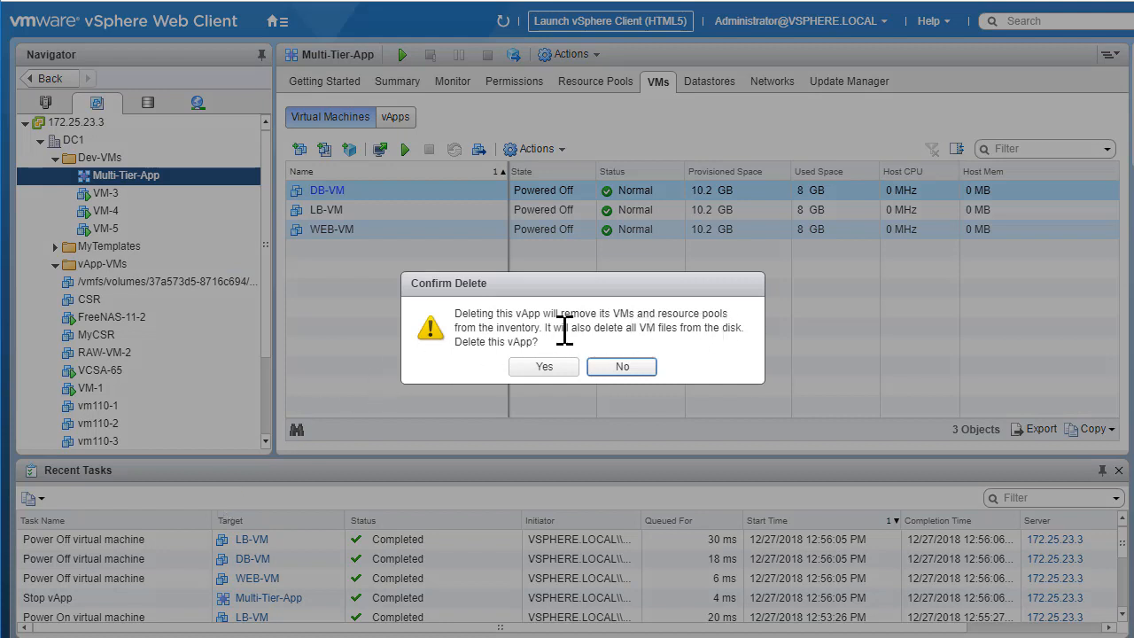
pyautogui.click(623, 367)
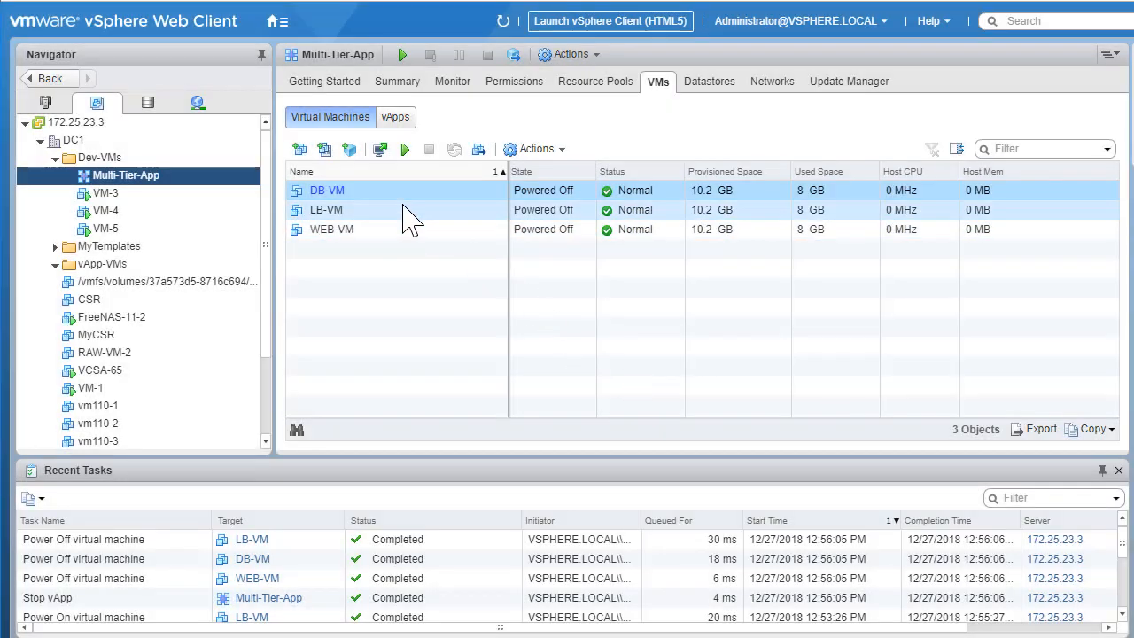
pyautogui.rightClick(339, 203)
pyautogui.click(722, 329)
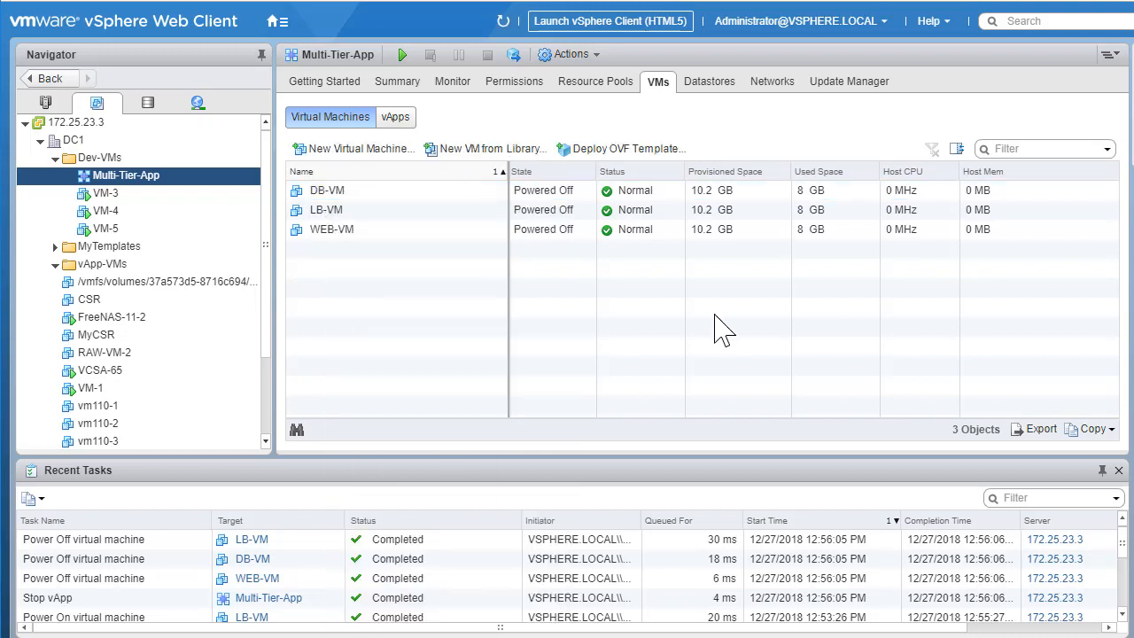
# - Delete the Multi-Tier-App vApp and its virtual machines from disk
pyautogui.rightClick(138, 178)
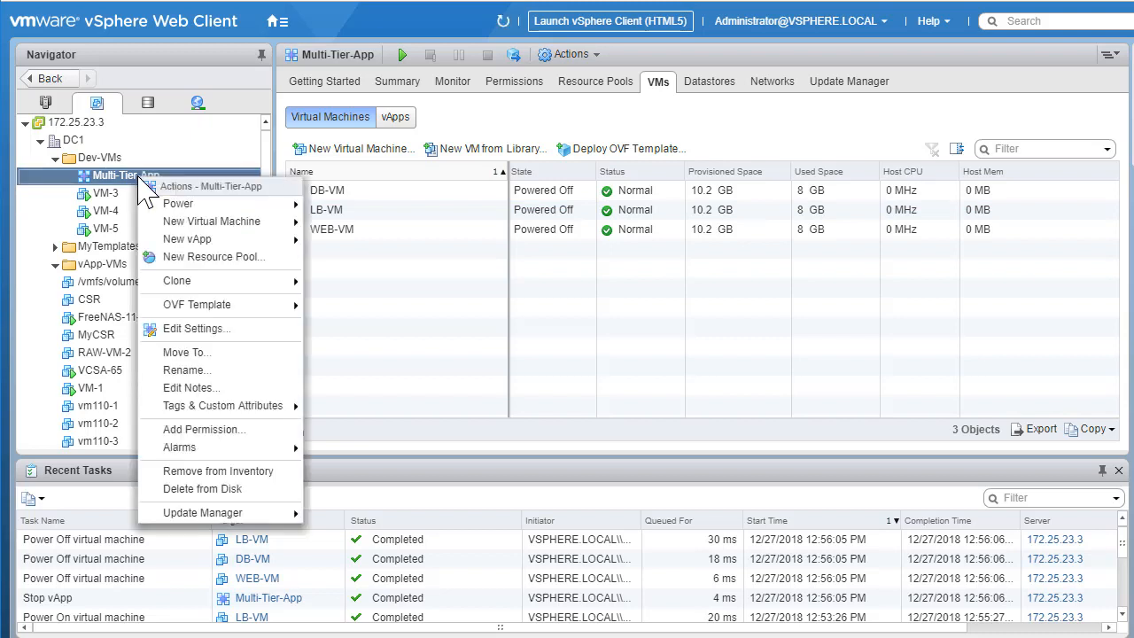
pyautogui.click(229, 491)
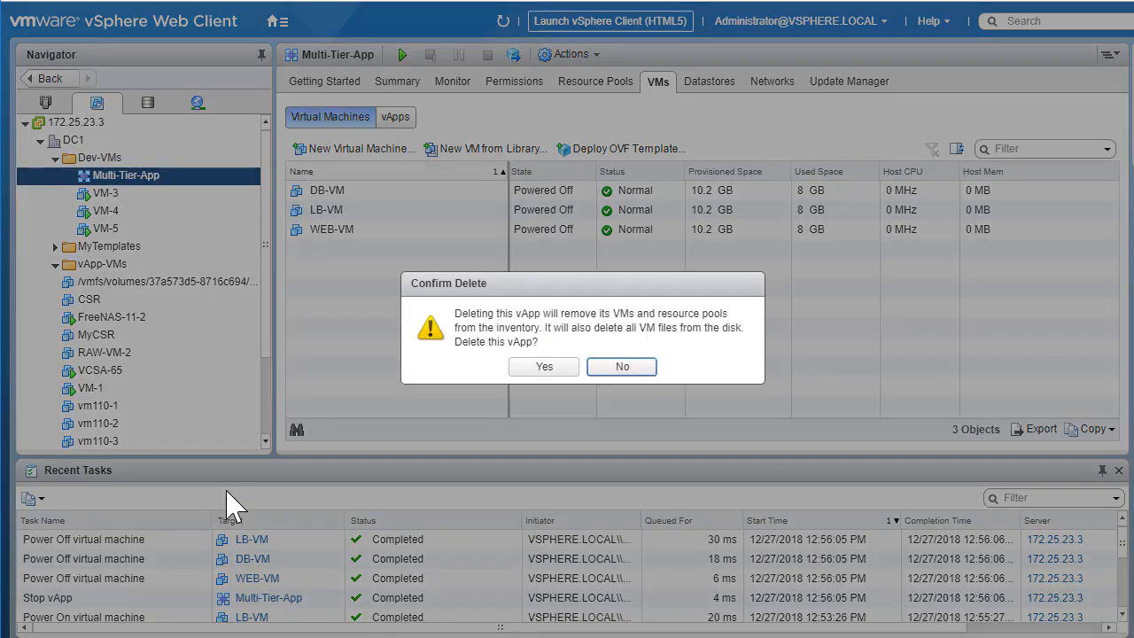
pyautogui.click(544, 366)
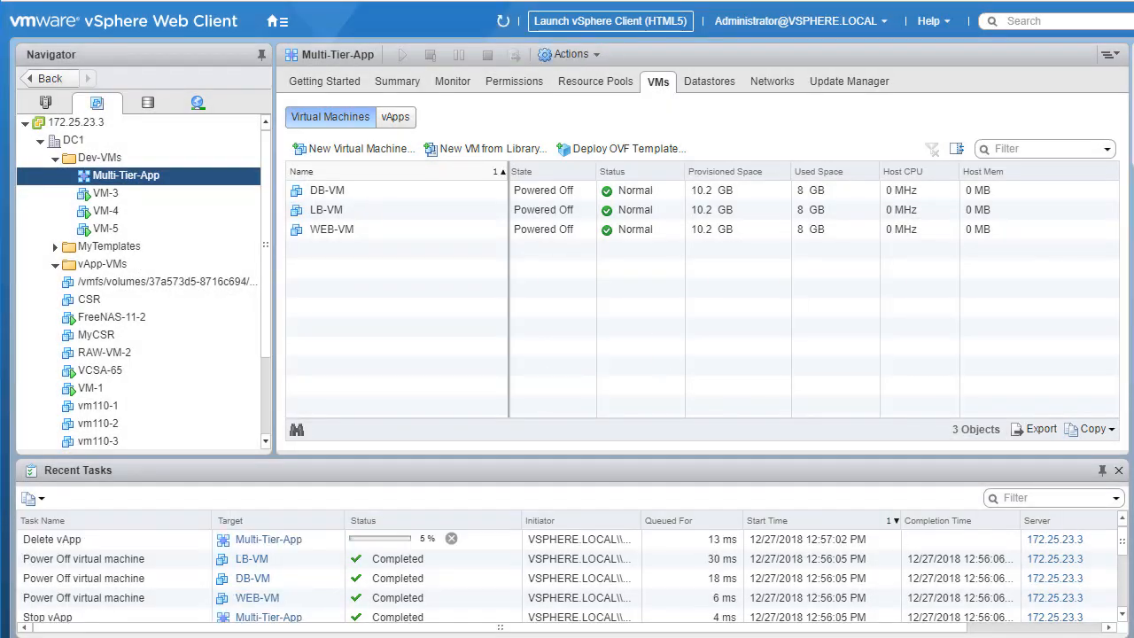